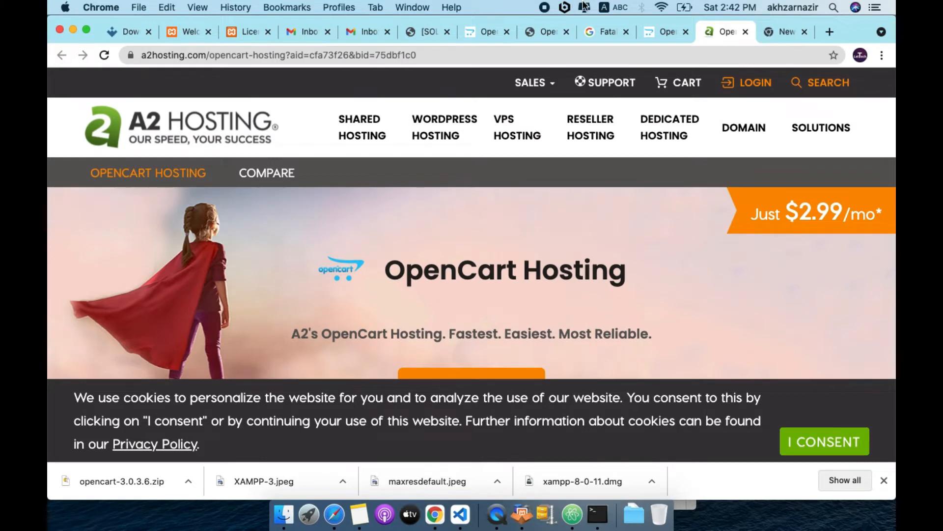
Start the OpenCart 3.0.3.8 download from the official OpenCart download page
click(662, 32)
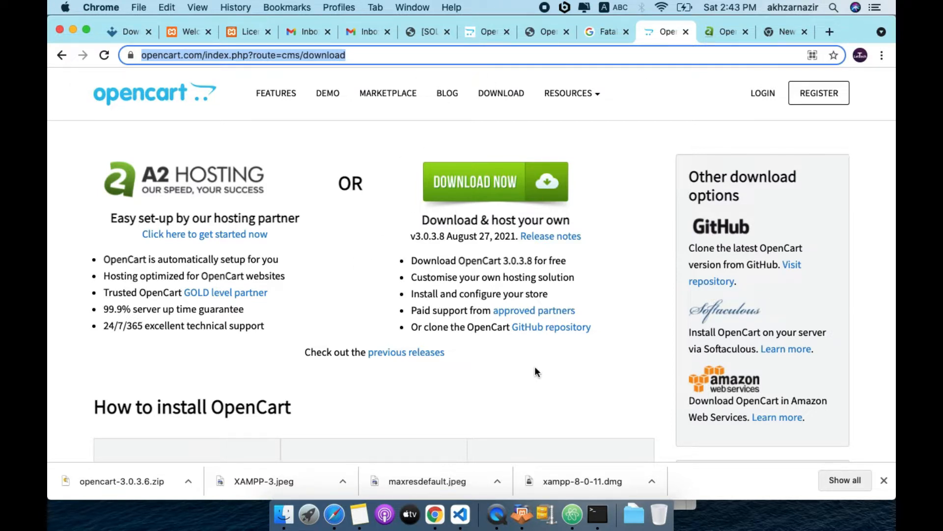
click(477, 186)
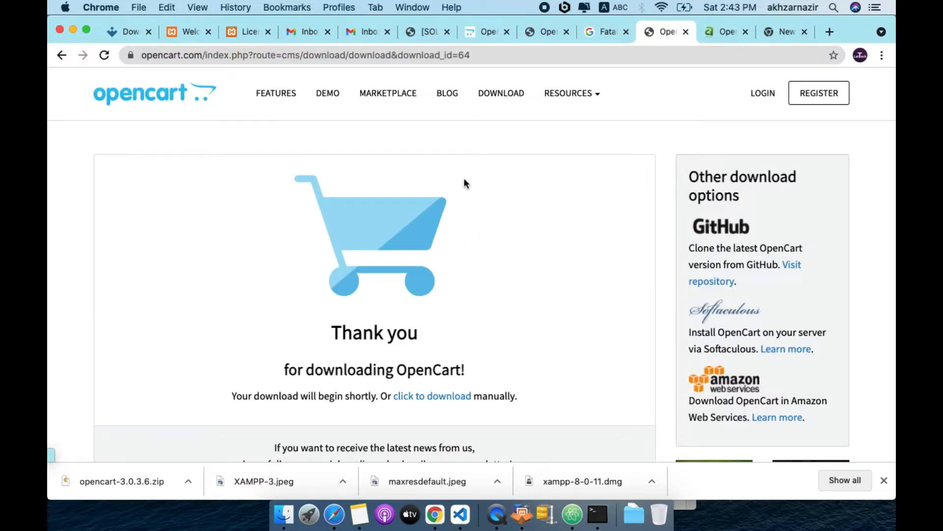
scroll(217, 336, down, 3)
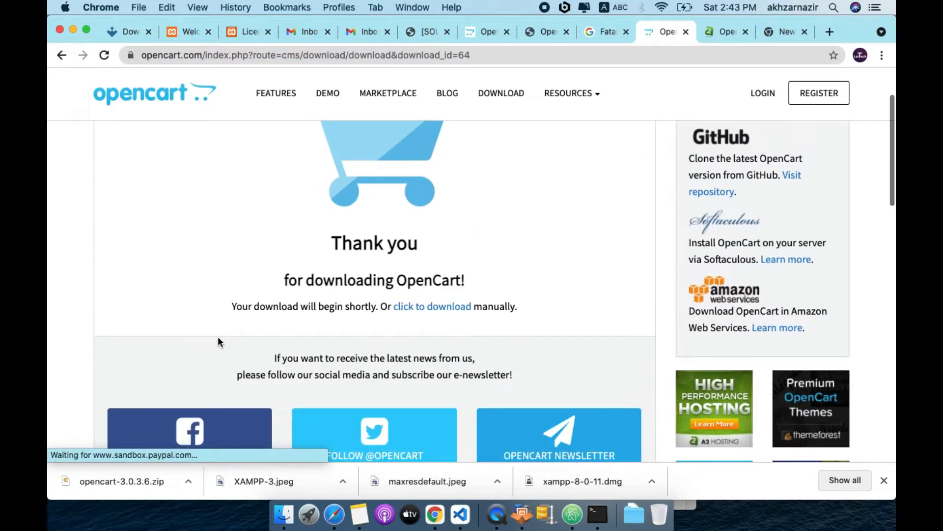
click(432, 307)
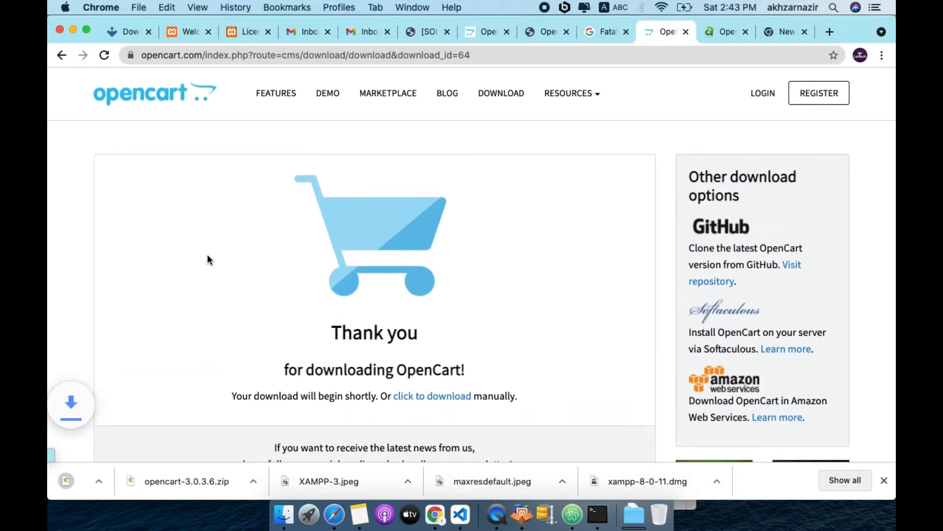
Copy all nine items from Downloads > opencart-3 > upload
click(283, 515)
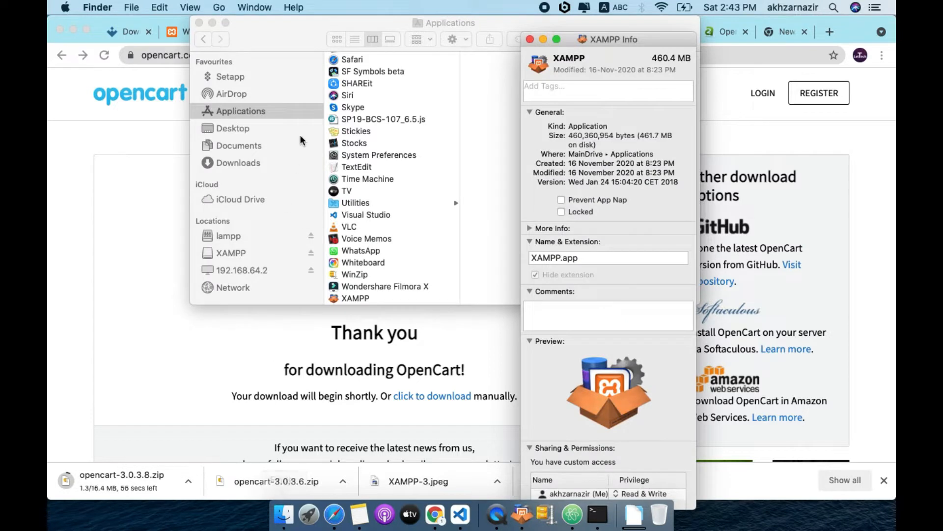
click(223, 159)
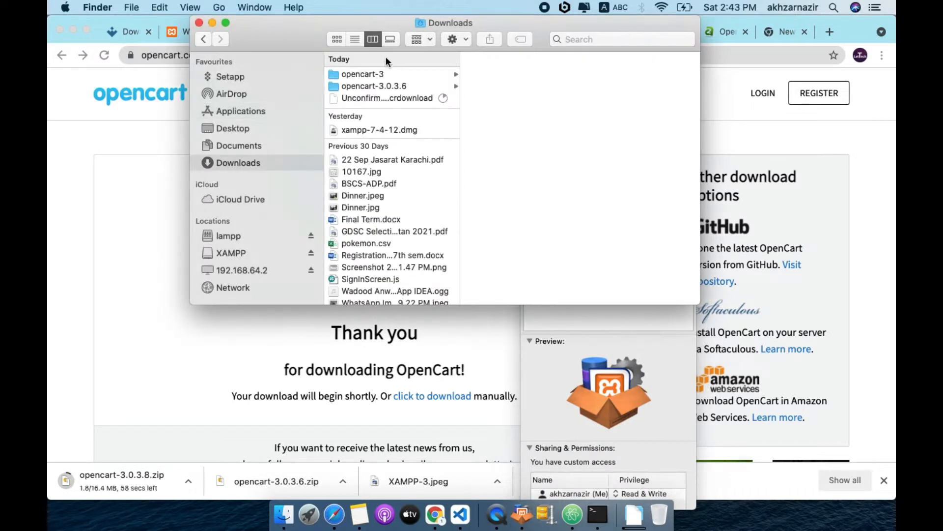
click(335, 73)
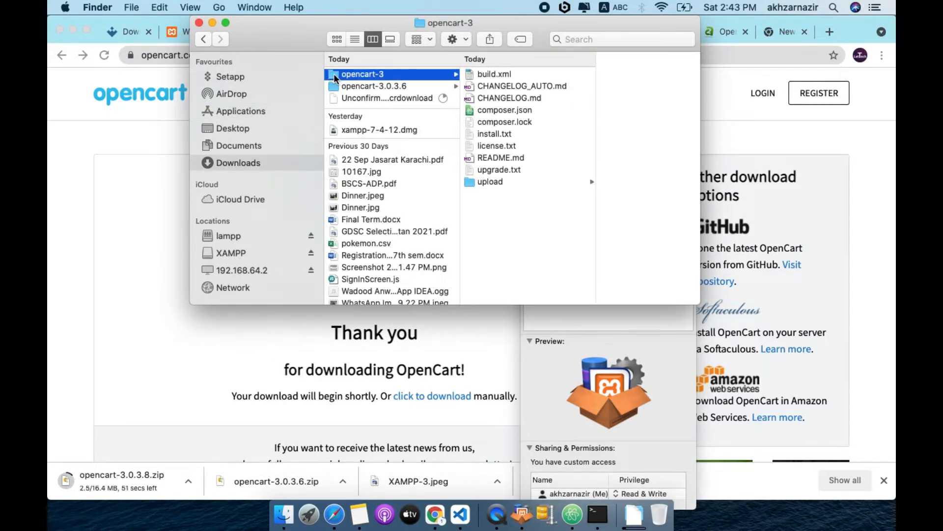
click(470, 182)
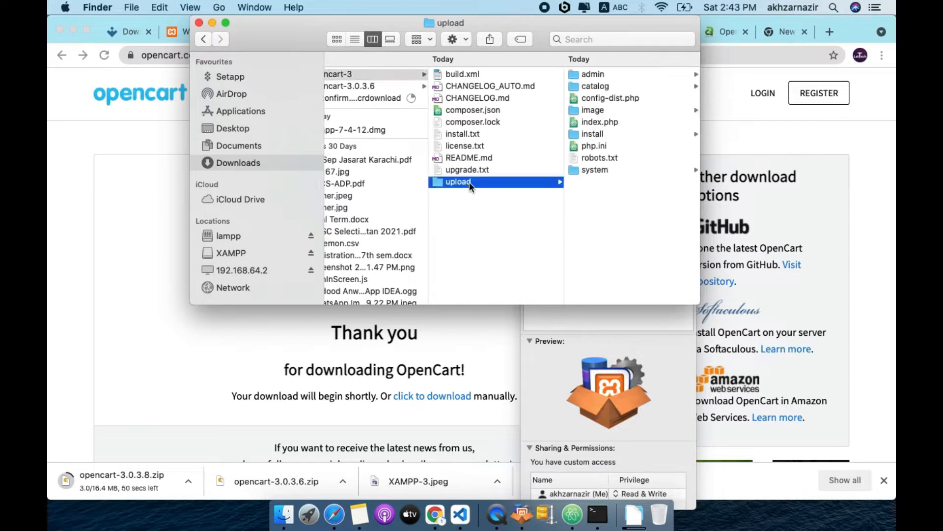
drag(606, 226, 624, 55)
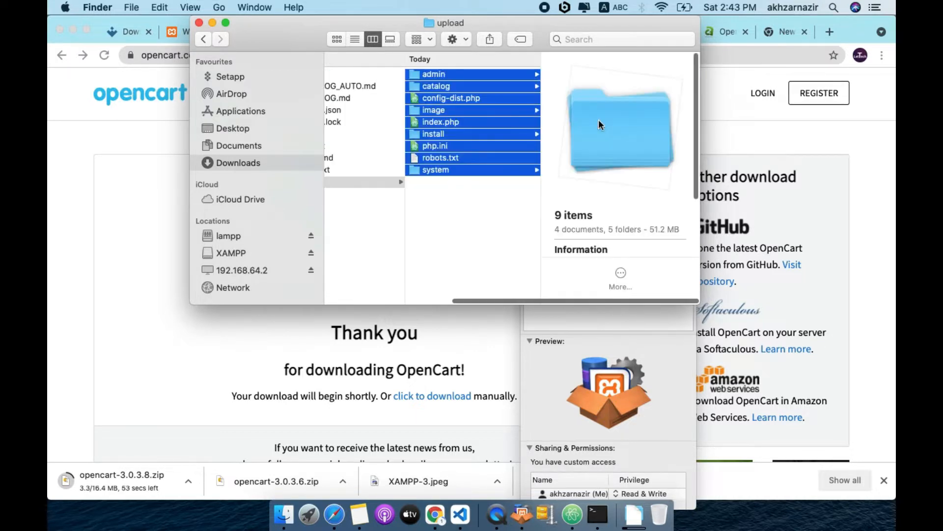
right_click(598, 120)
right_click(464, 128)
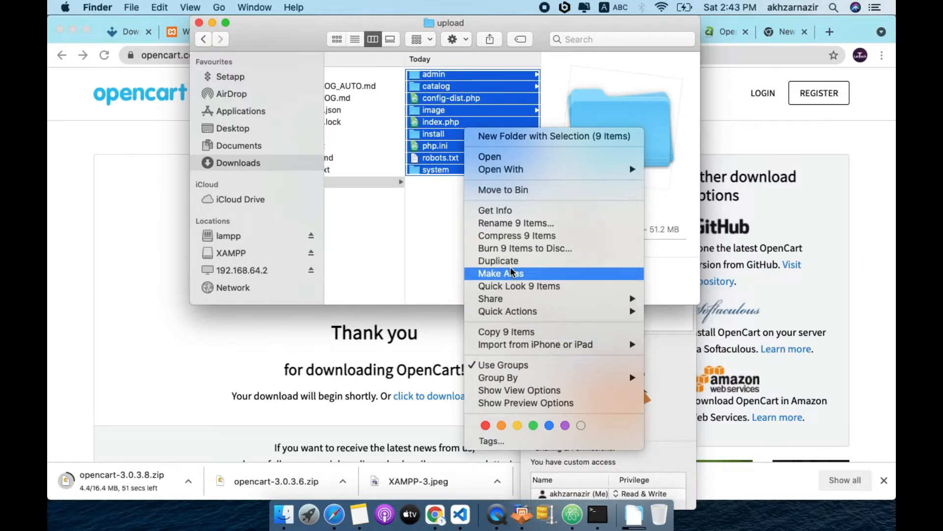
click(430, 241)
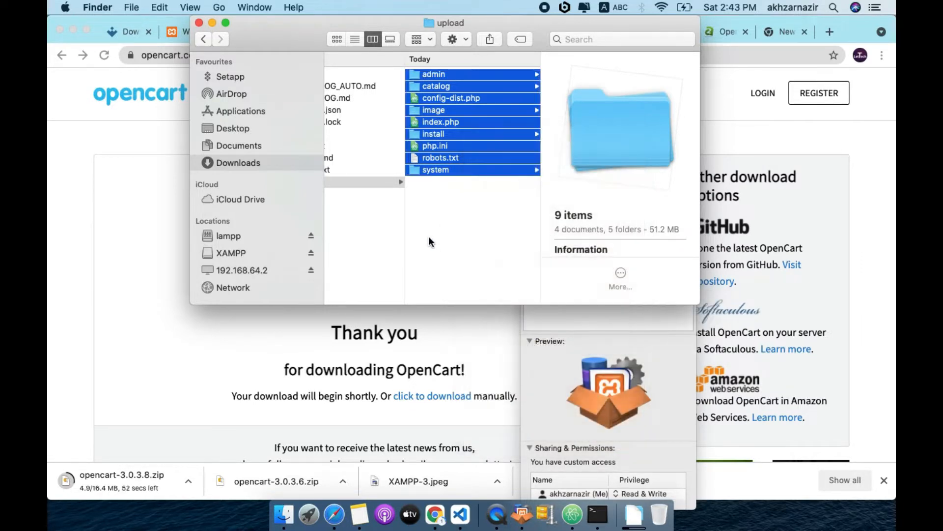
Create a new folder named opencartsitenew in lampp > htdocs
click(217, 237)
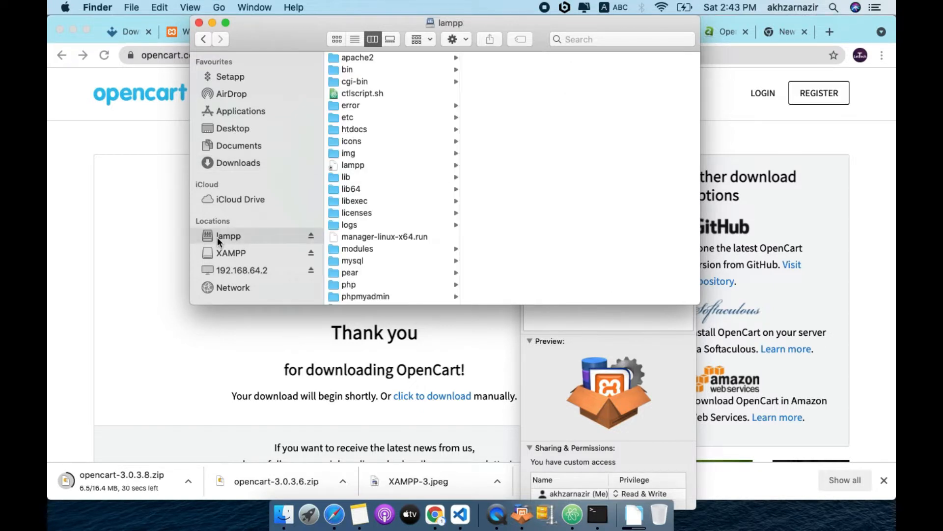
click(358, 130)
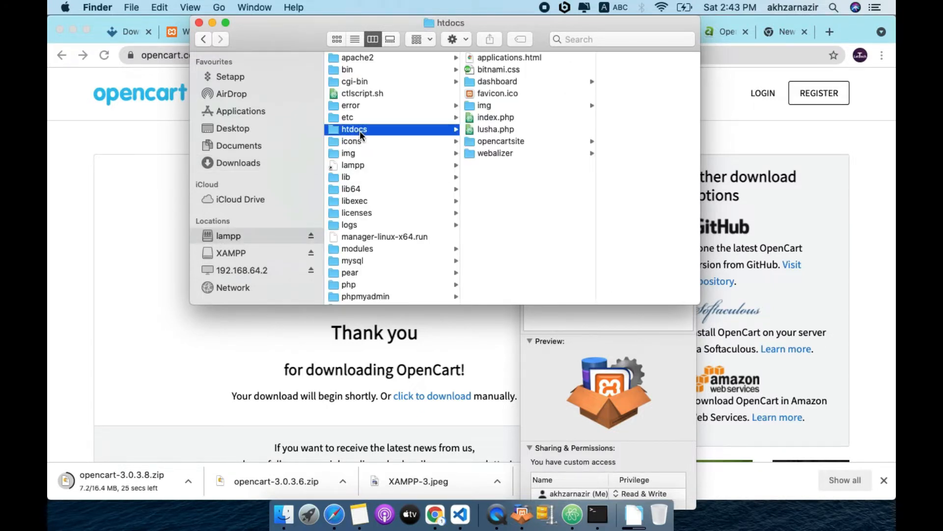
click(476, 141)
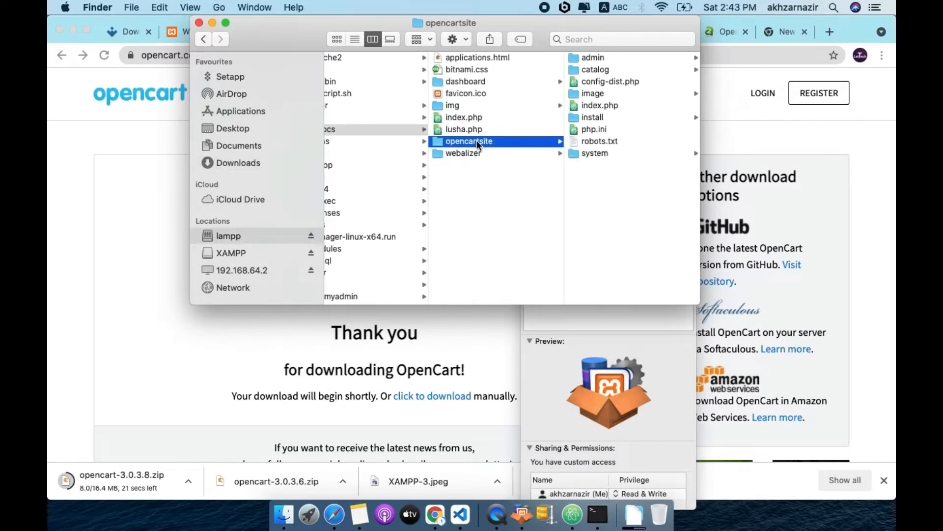
right_click(474, 205)
click(492, 197)
click(491, 239)
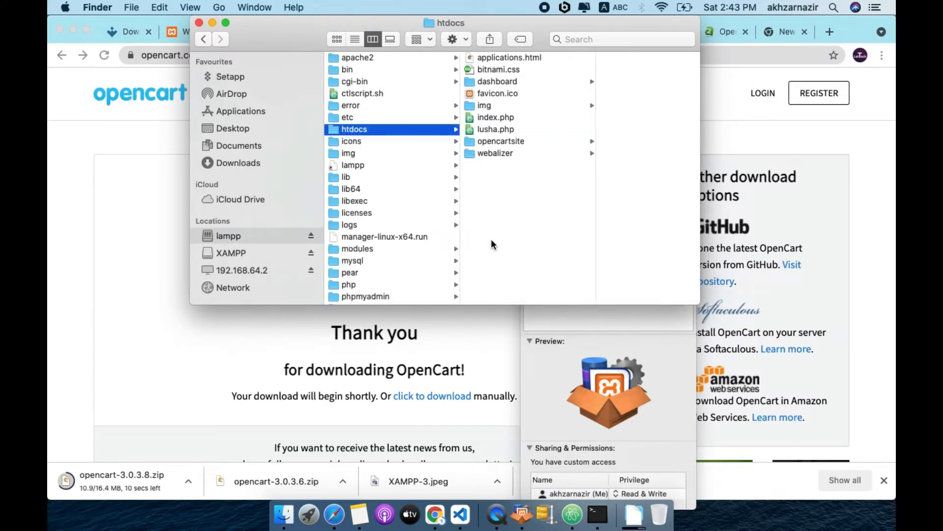
right_click(515, 235)
click(547, 245)
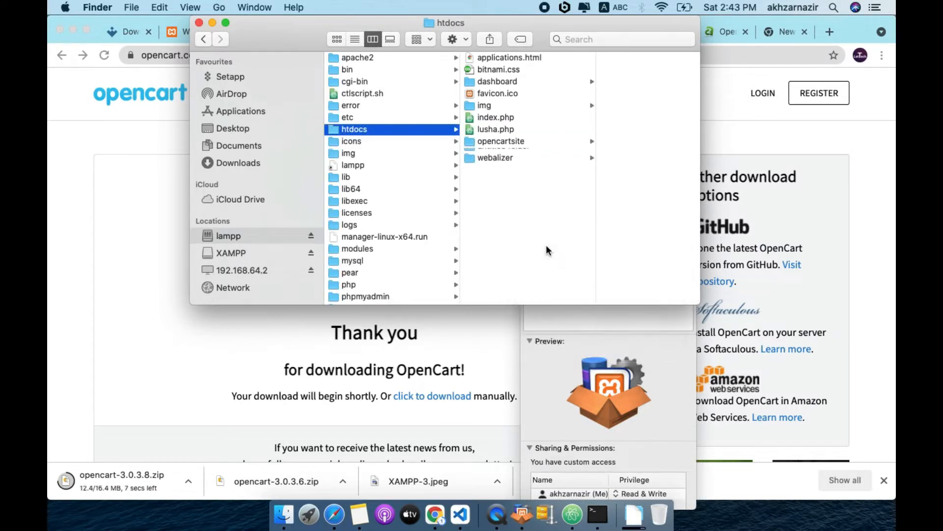
text(openc)
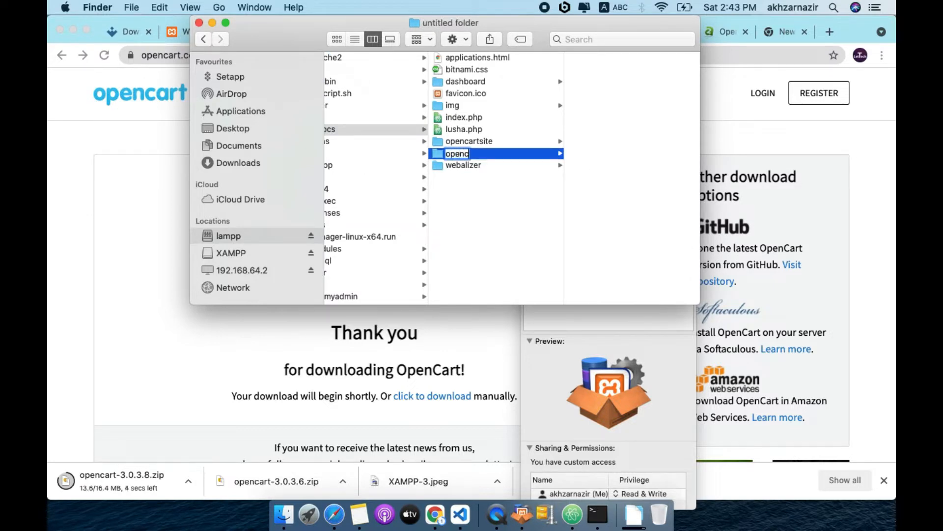
text(artsitenew)
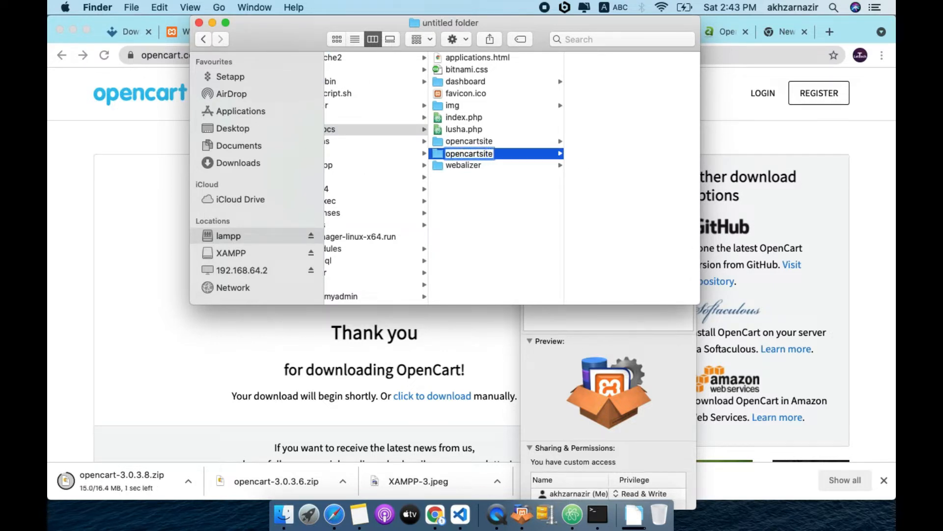
key(Return)
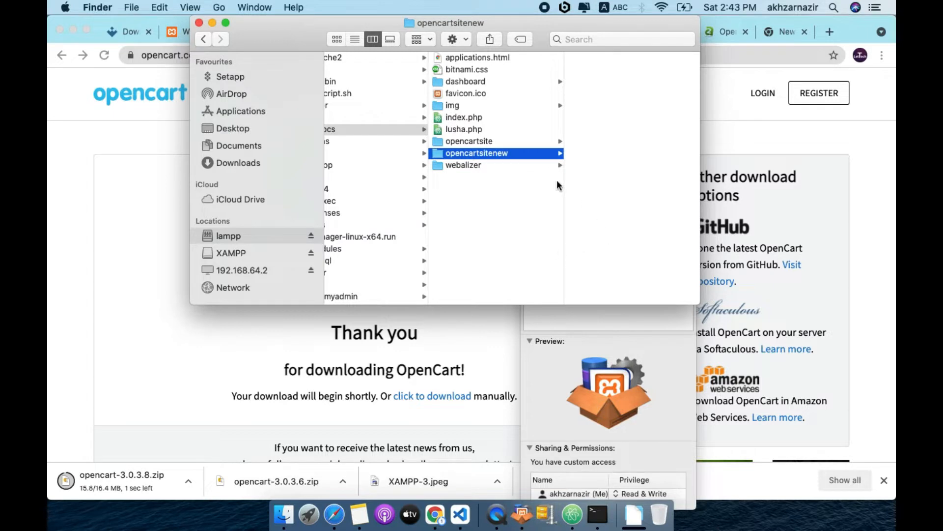
Paste the nine copied OpenCart items into the opencartsite folder, then return to Chrome
click(488, 140)
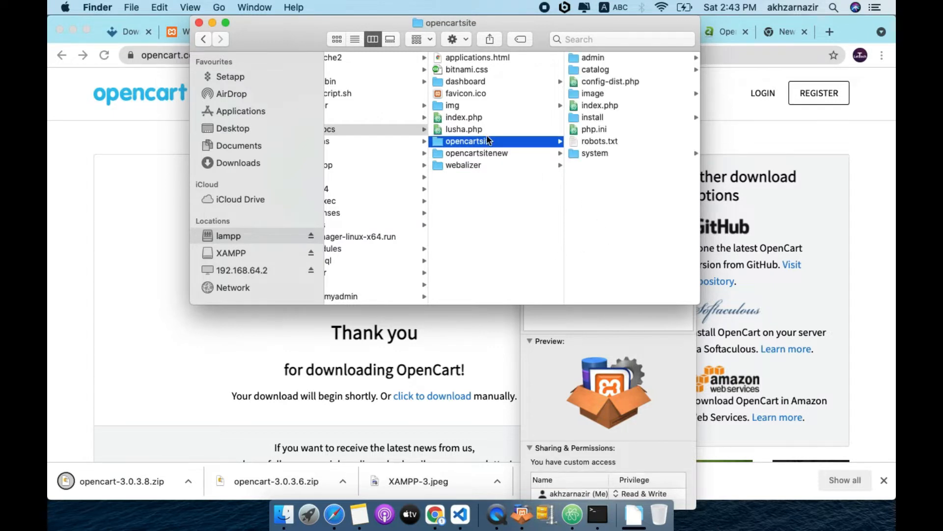
right_click(595, 201)
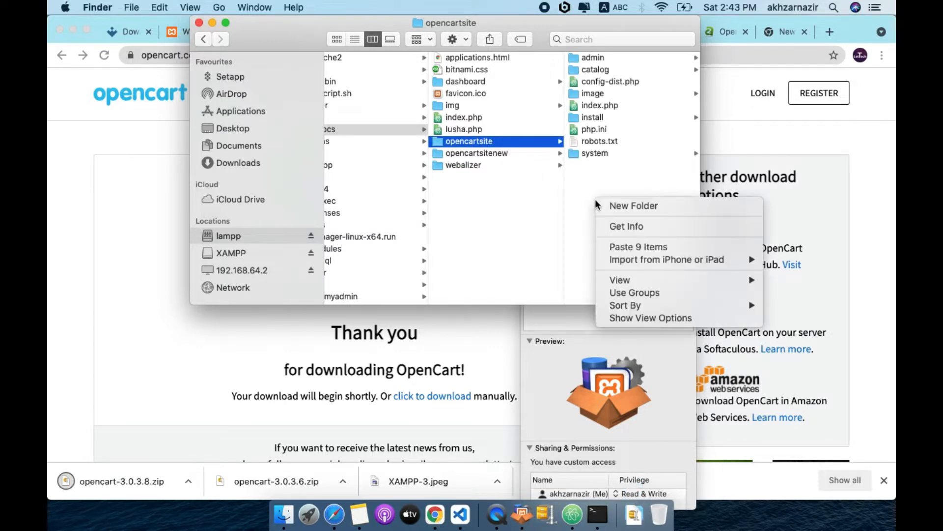
click(634, 248)
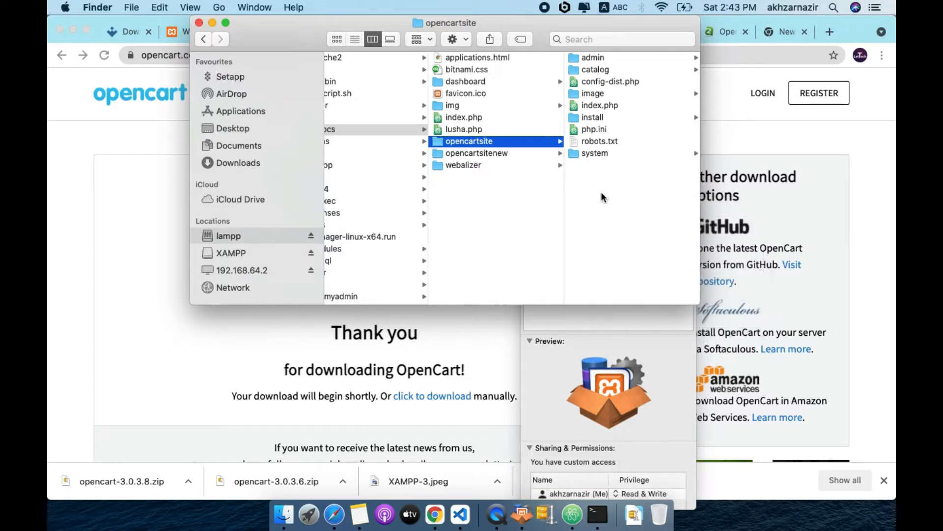
drag(625, 84, 622, 161)
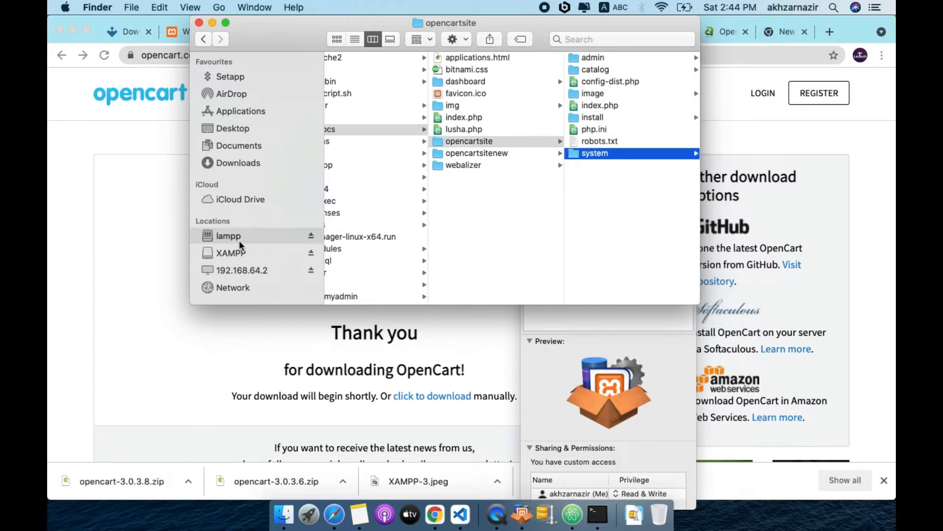
click(69, 322)
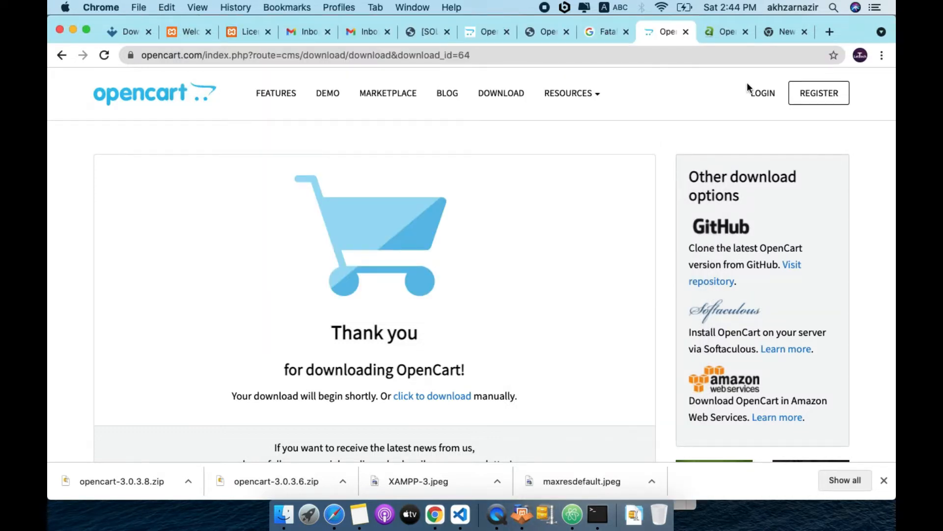
Load localhost:8080, then change the address to localhost:8080/opencartsite to reach the installer
click(247, 31)
click(353, 55)
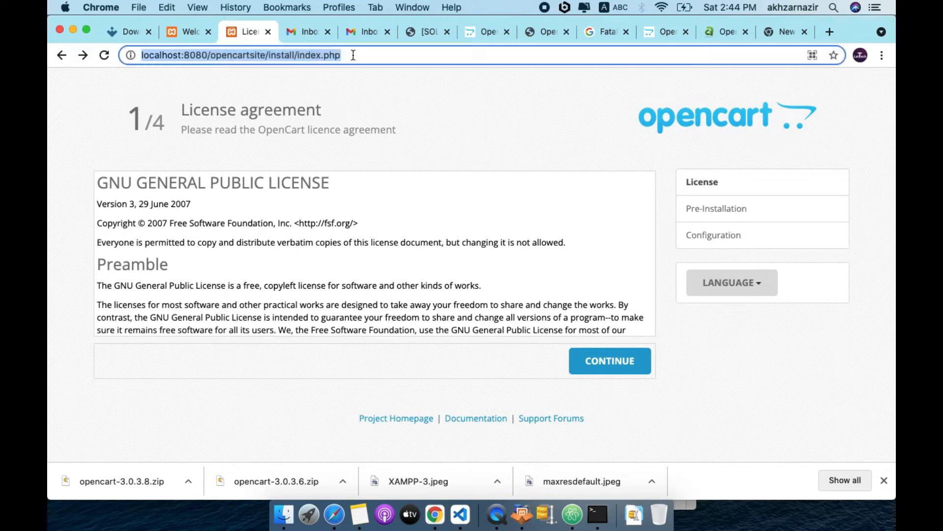
key(BackSpace)
text(loc)
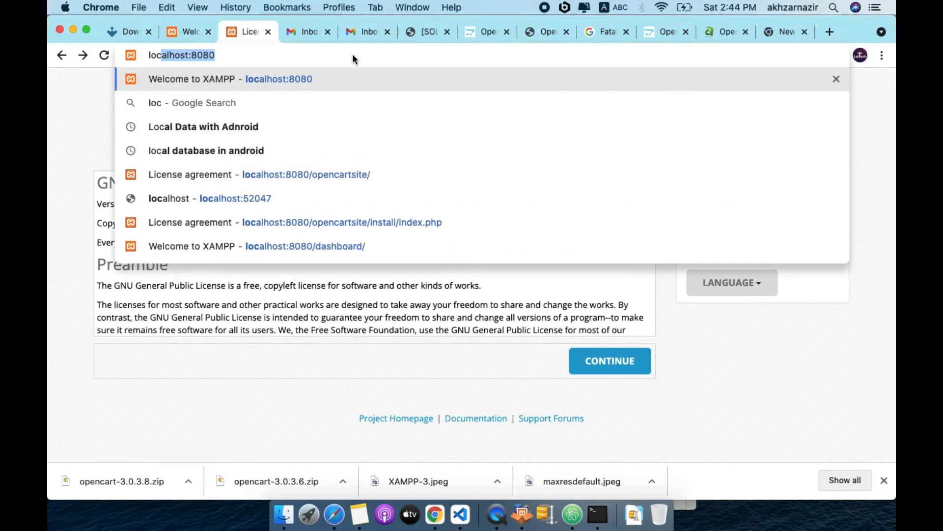
key(Return)
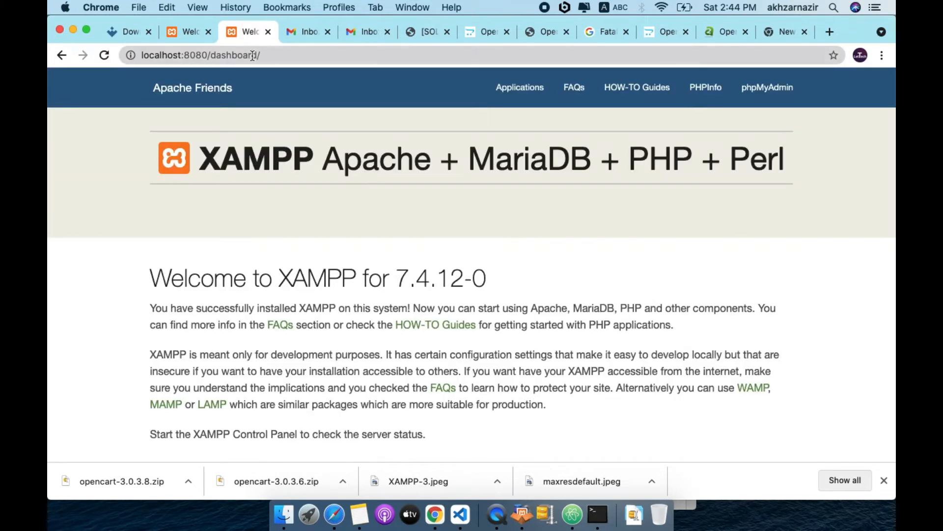
double_click(245, 55)
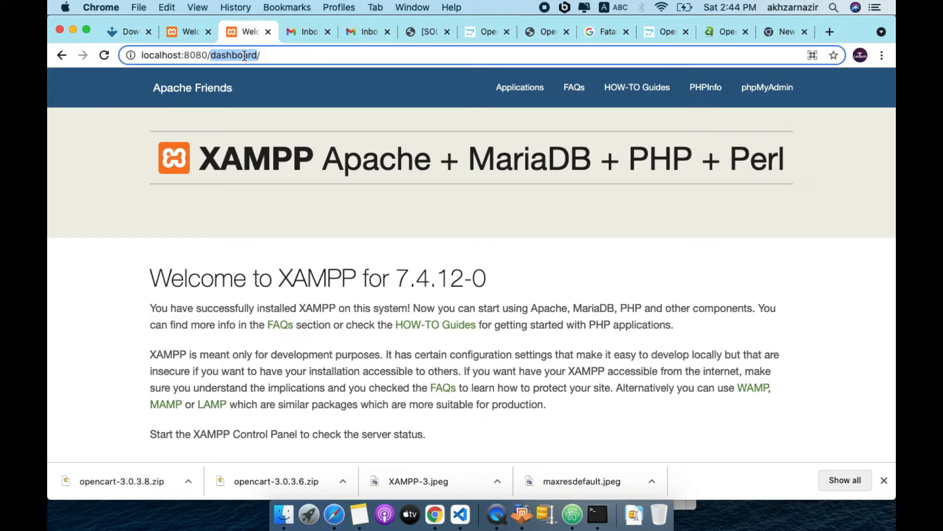
key(End)
key(BackSpace)
key(BackSpace)
key(BackSpace)
key(BackSpace)
key(BackSpace)
key(BackSpace)
key(BackSpace)
key(BackSpace)
key(BackSpace)
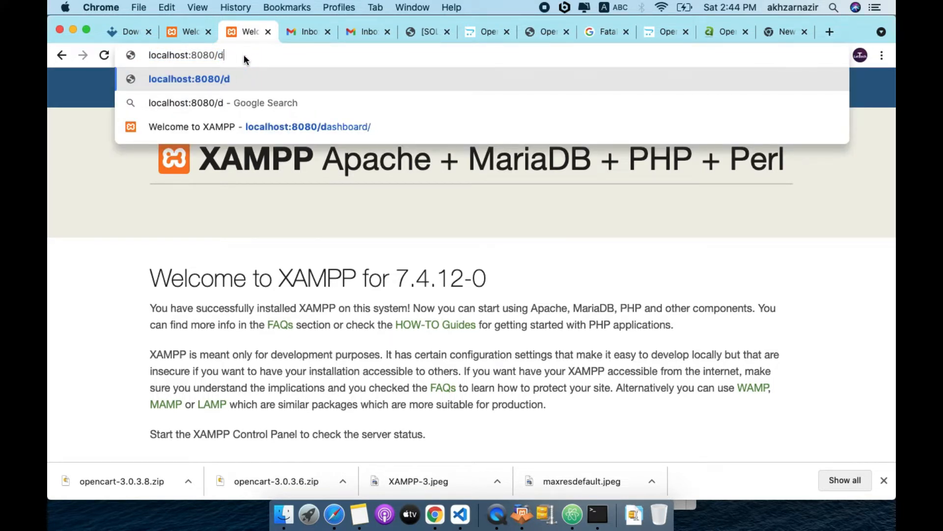
key(BackSpace)
text(opencart)
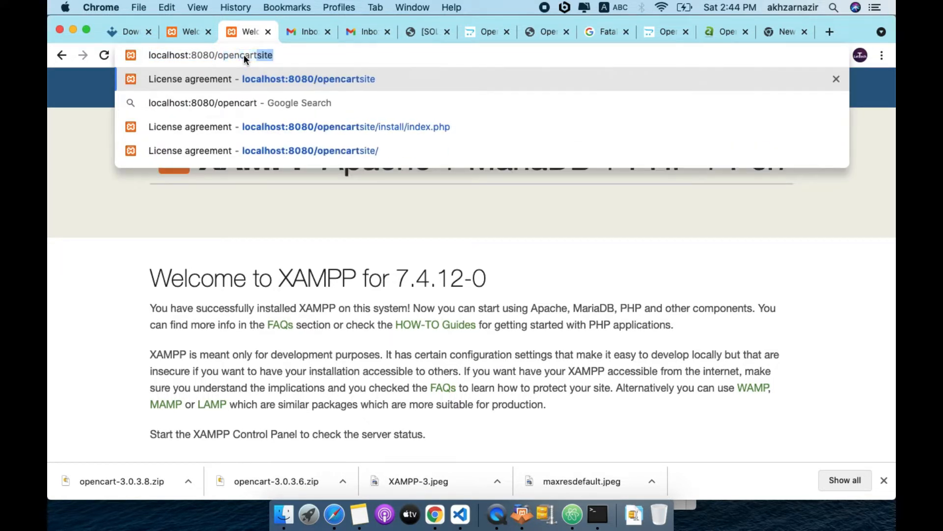
text(site)
key(Return)
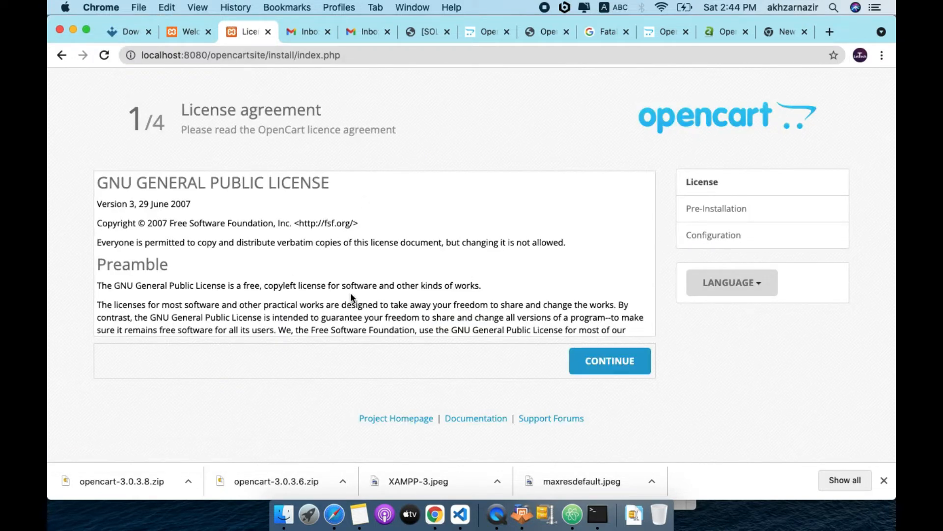
Quick Look, then open the Desktop screenshot 'Screenshot 2021-10-16 at 2.42.01 PM' in Preview
click(306, 477)
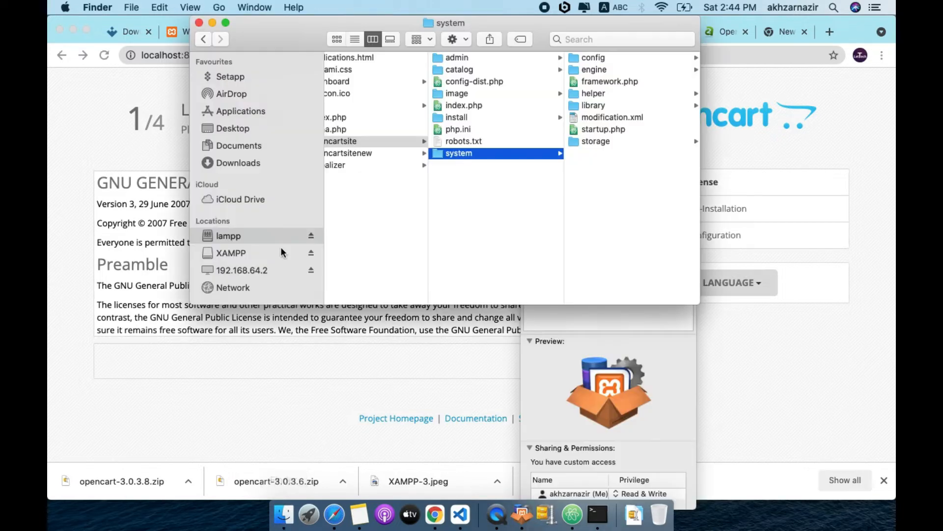
click(230, 128)
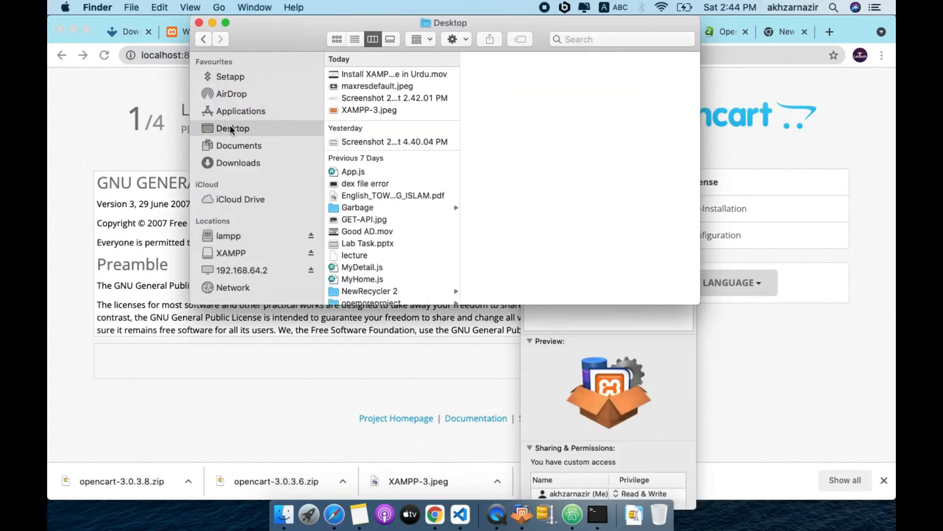
click(347, 99)
key(space)
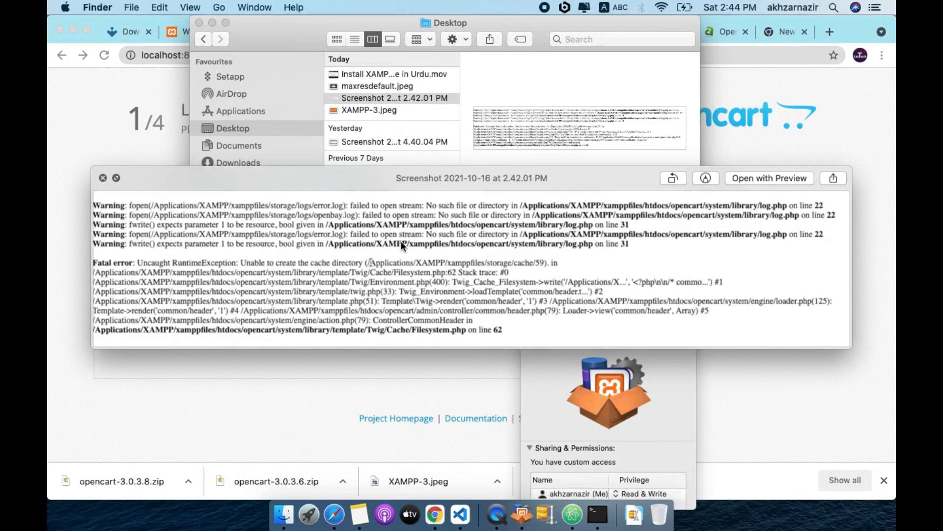
scroll(401, 240, up, 5)
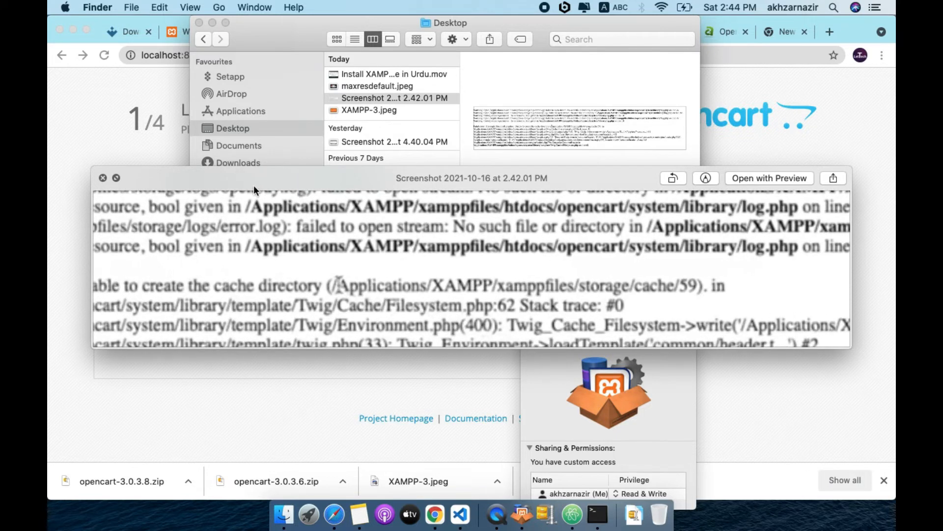
click(292, 105)
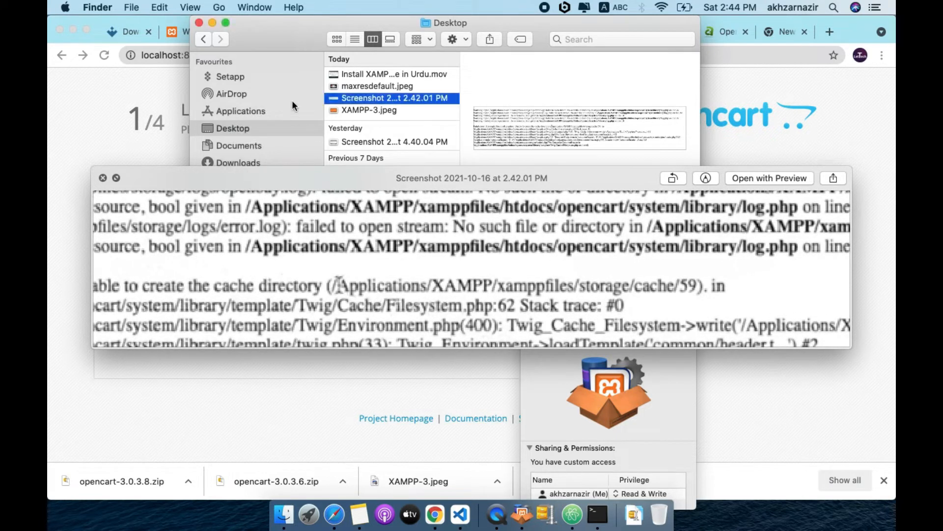
double_click(350, 98)
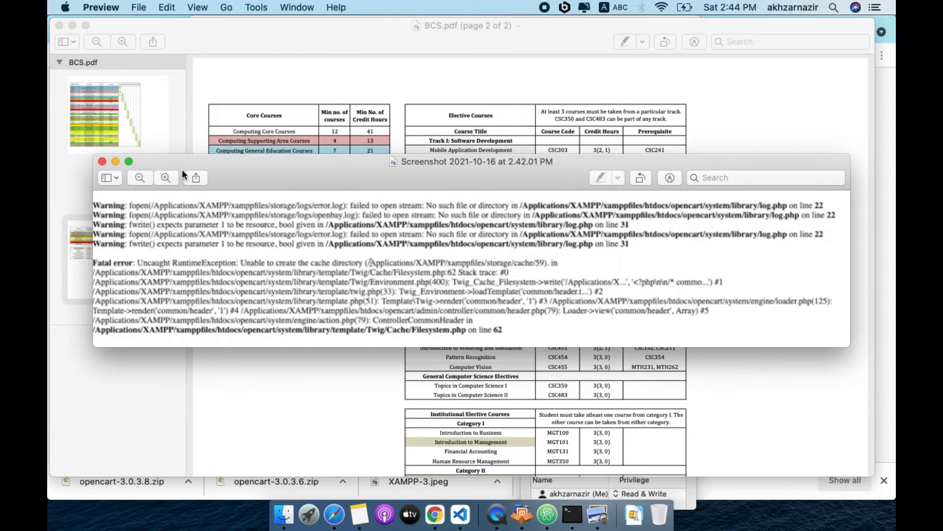
Zoom in and out to read the cache-directory error, enlarge the window, then close the screenshot
click(167, 177)
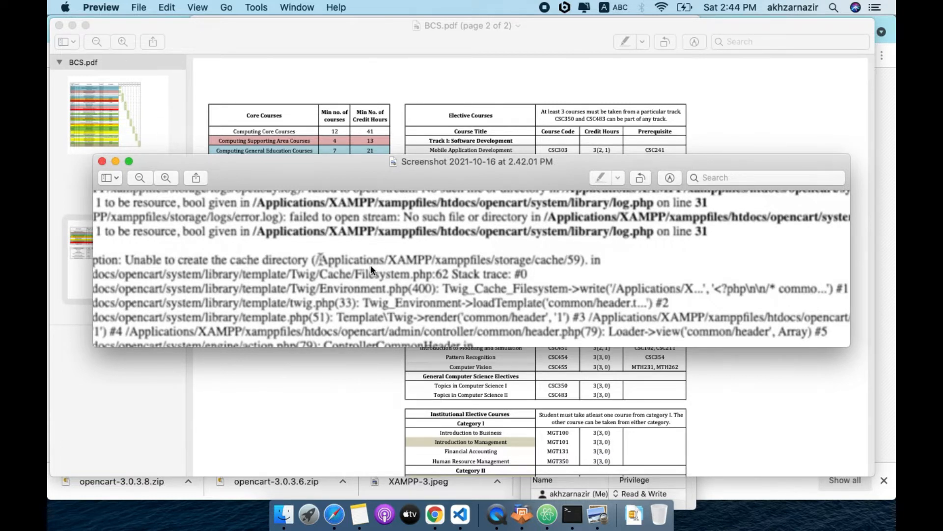
scroll(370, 265, up, 5)
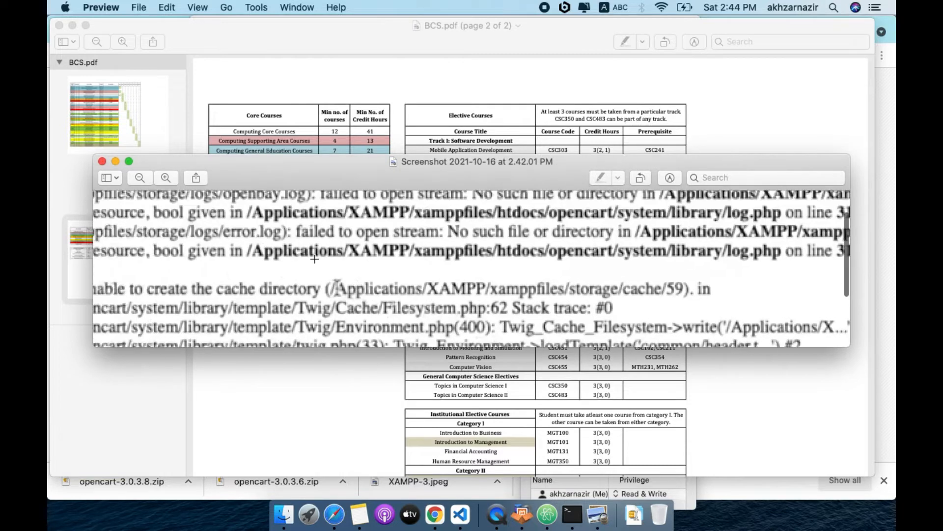
scroll(315, 259, down, 2)
scroll(315, 259, right, 3)
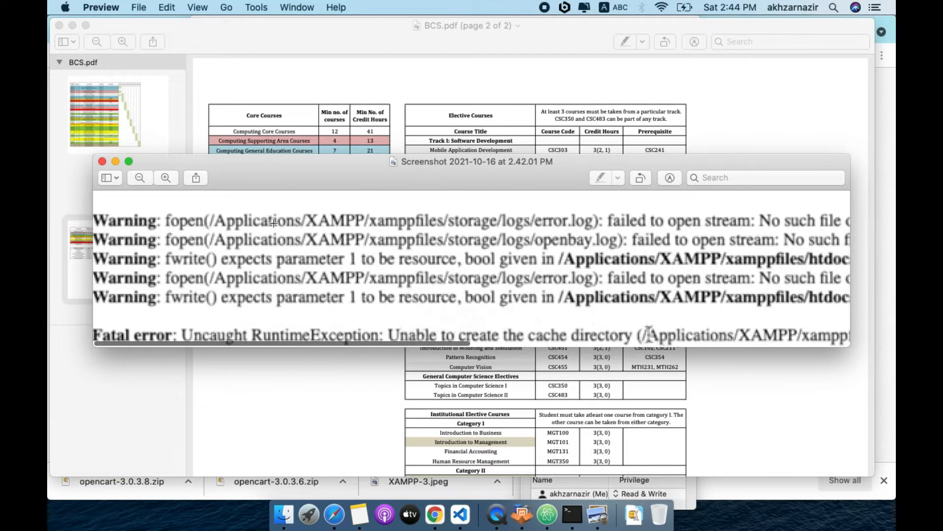
scroll(330, 228, right, 10)
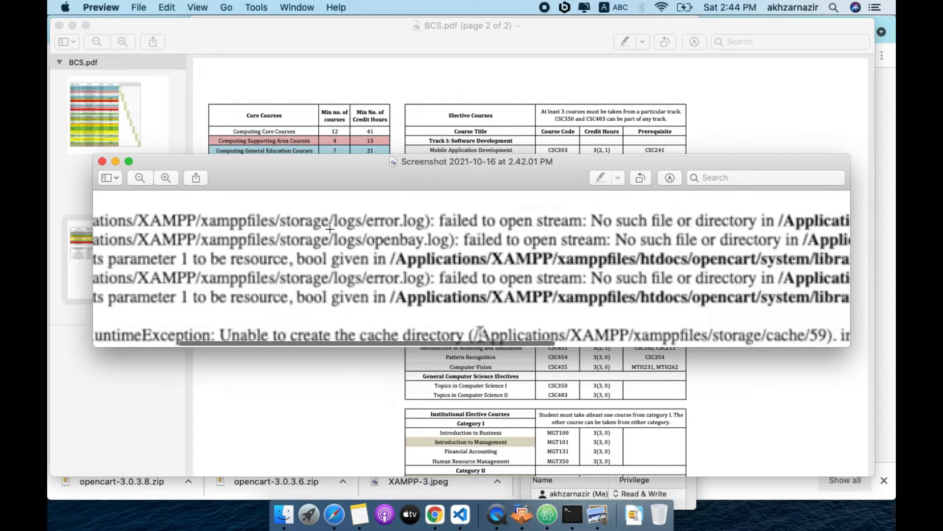
click(139, 178)
click(139, 178)
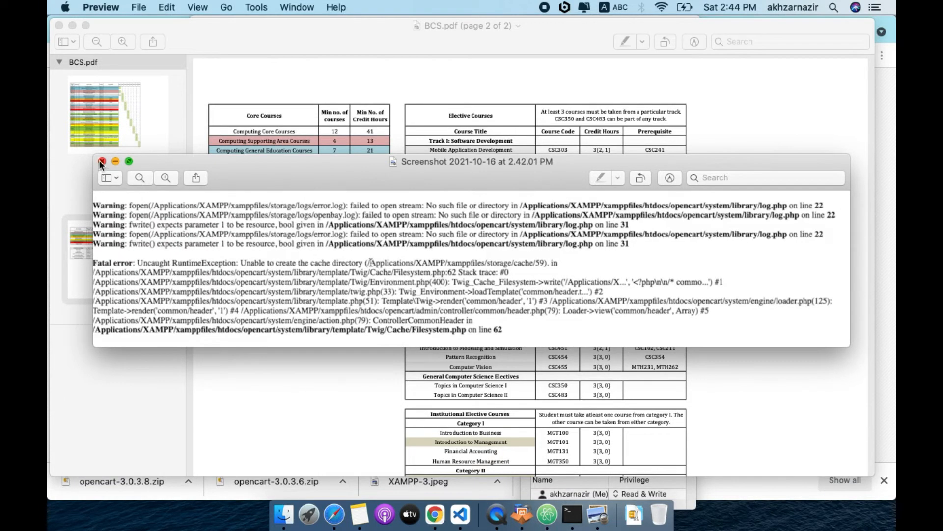
click(128, 161)
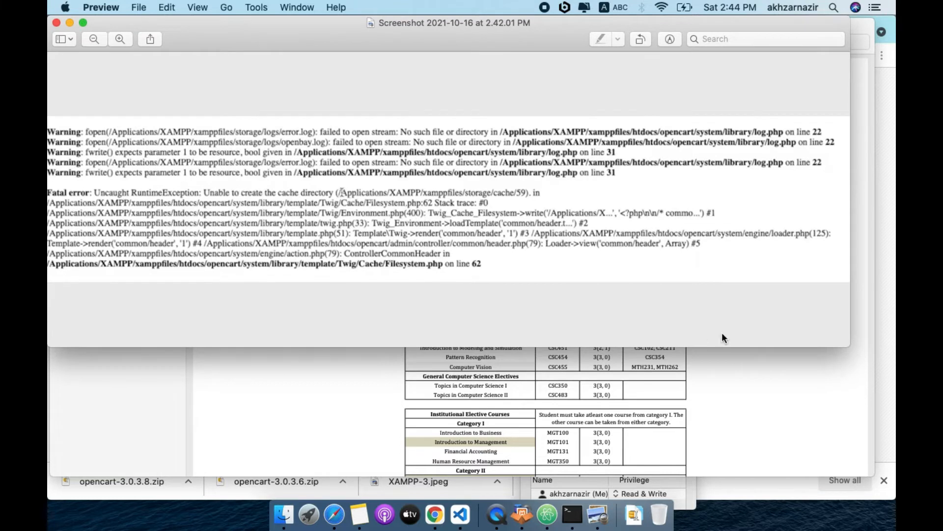
drag(852, 345, 893, 500)
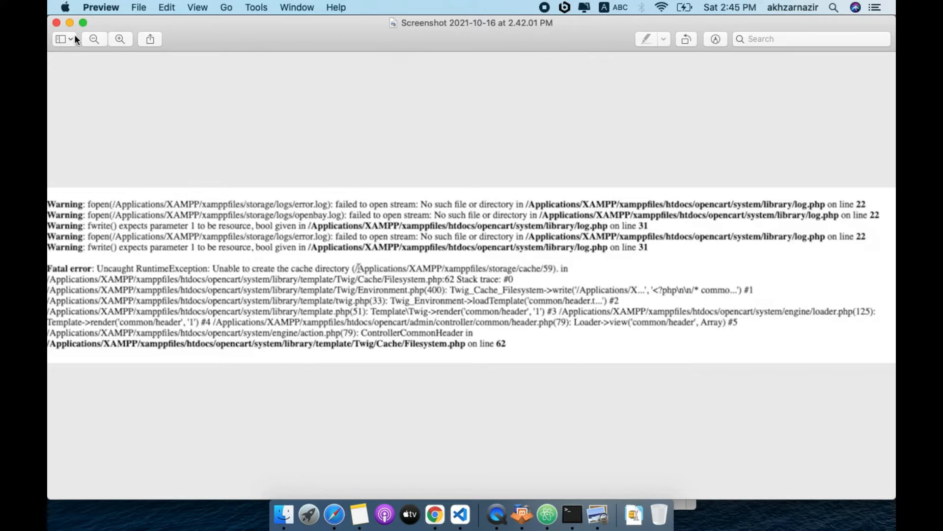
click(55, 23)
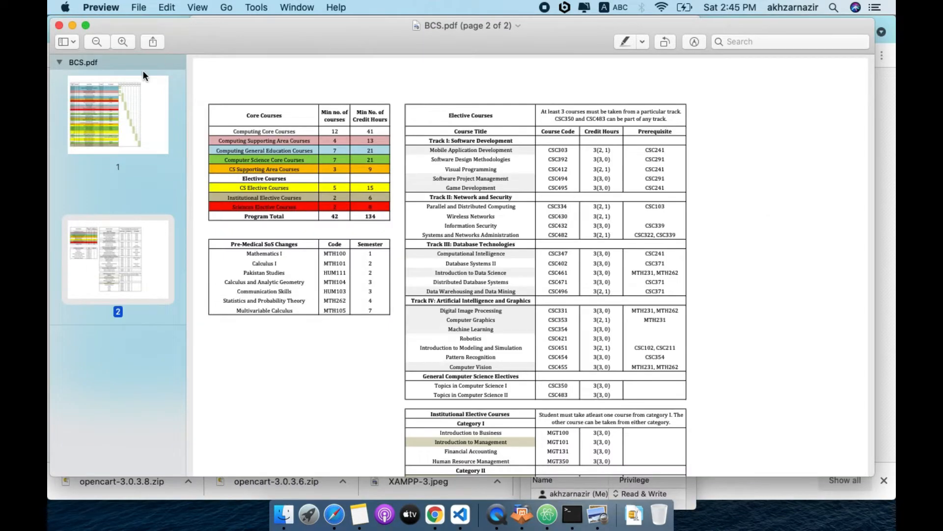
Close BCS.pdf and open Get Info for the XAMPP app in Applications
click(58, 25)
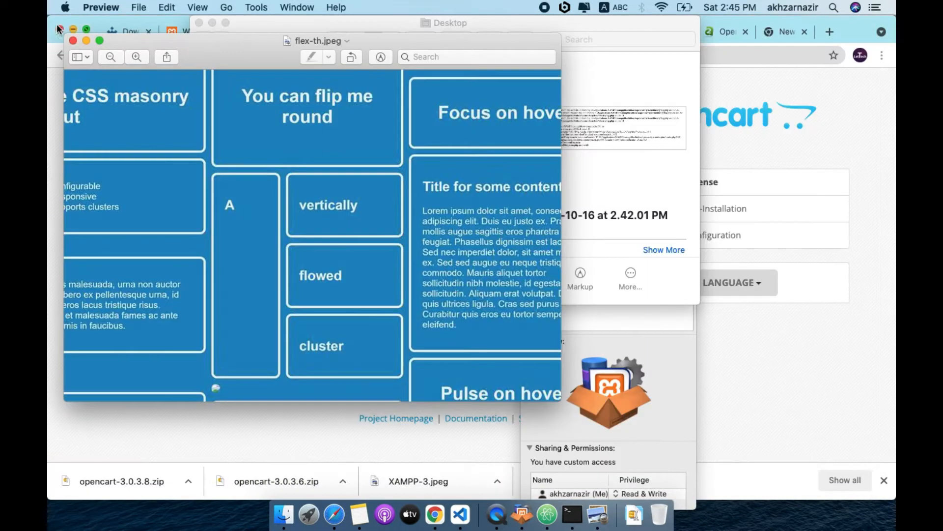
click(621, 161)
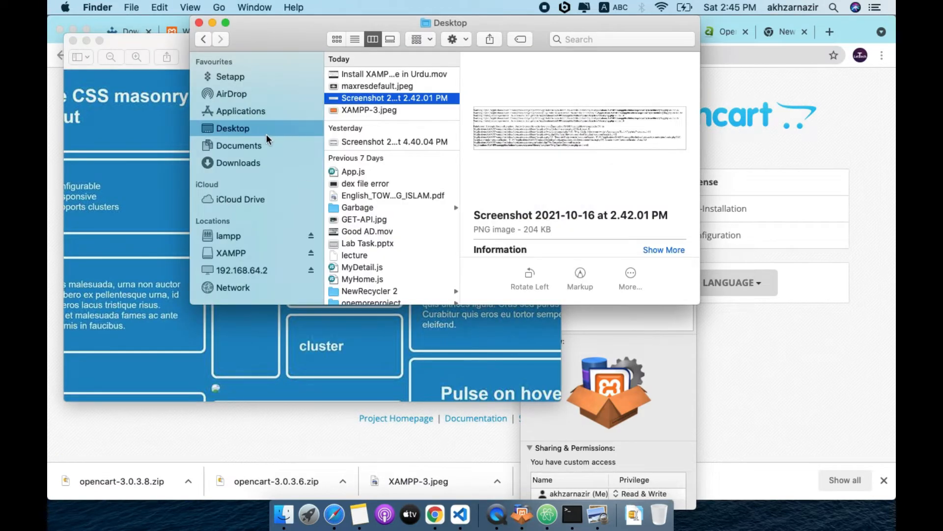
click(247, 111)
scroll(385, 228, down, 10)
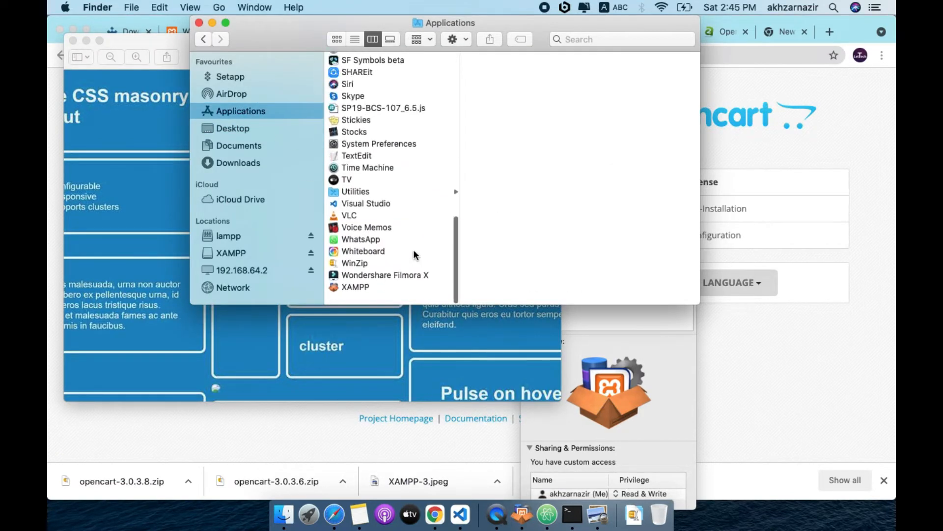
right_click(356, 294)
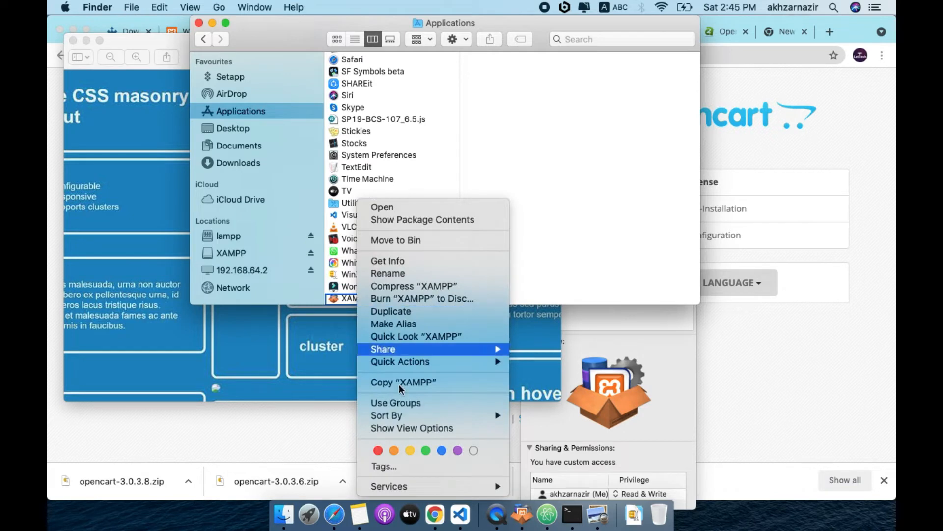
click(425, 261)
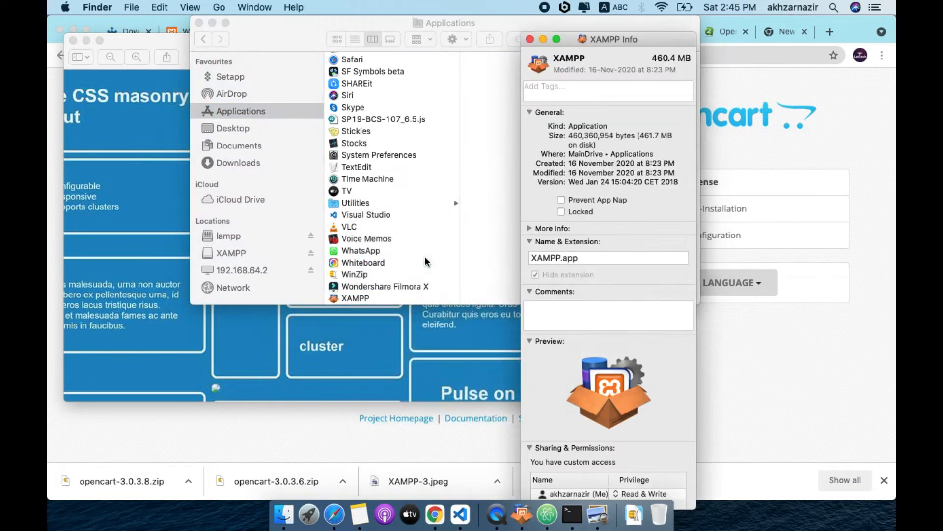
Expand Sharing & Permissions and confirm everyone has Read & Write, then return to Chrome
scroll(579, 462, down, 3)
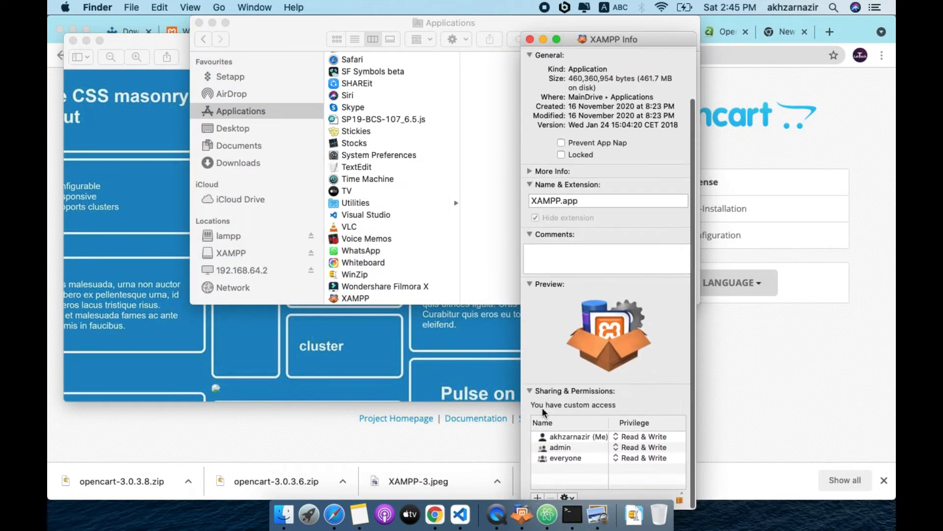
click(527, 389)
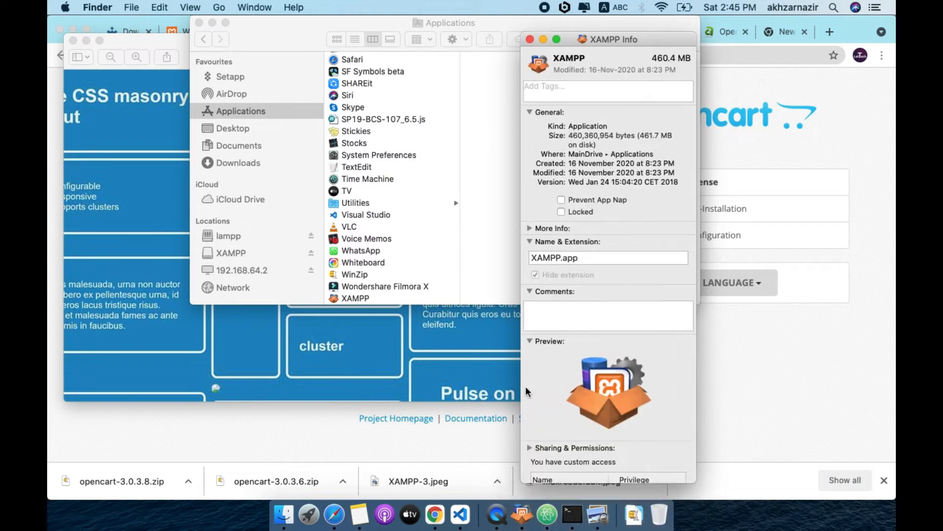
click(530, 341)
click(529, 290)
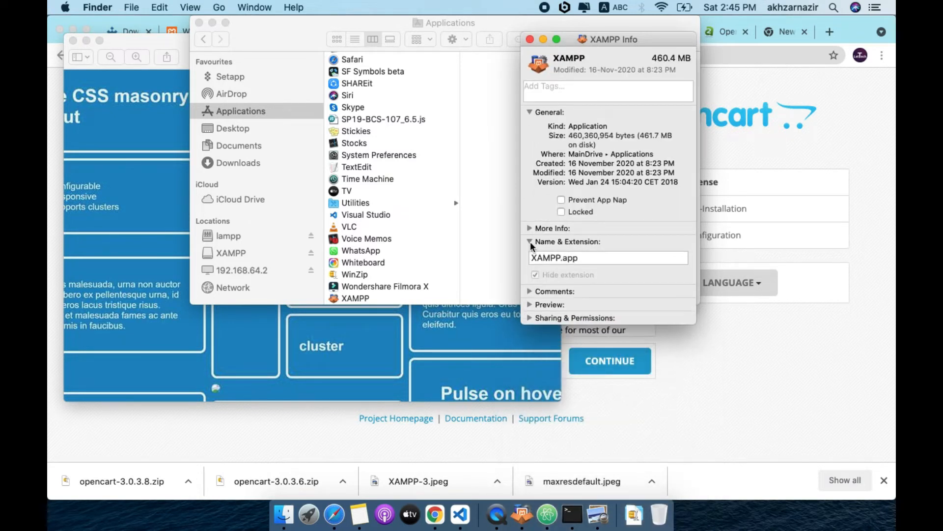
click(530, 241)
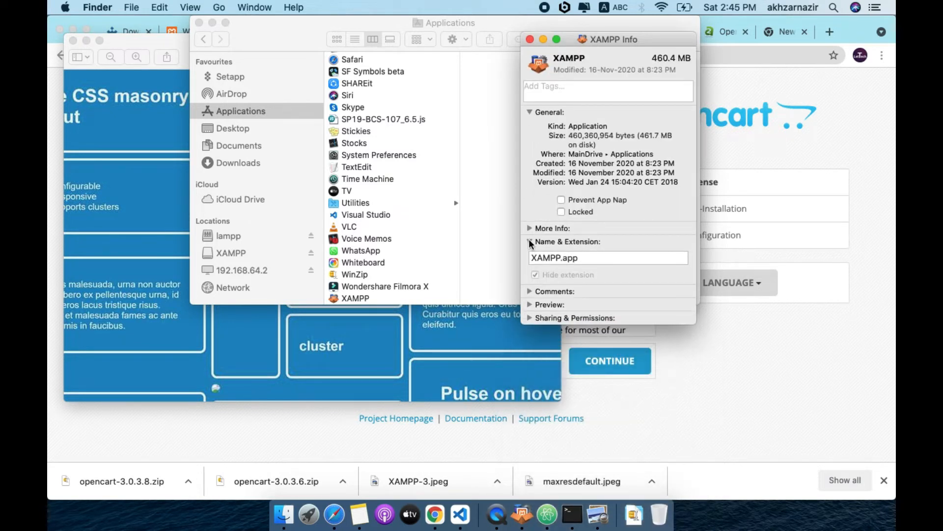
click(530, 113)
click(529, 178)
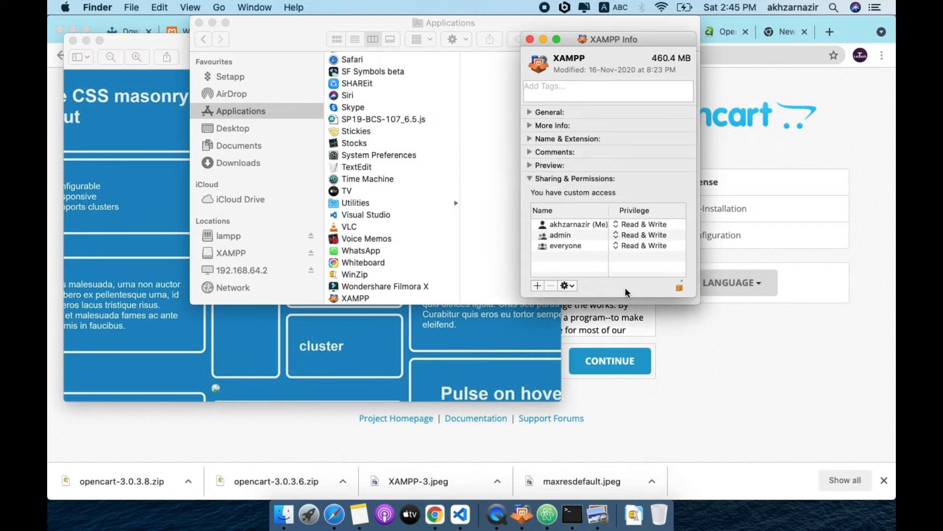
click(615, 244)
click(615, 243)
click(617, 246)
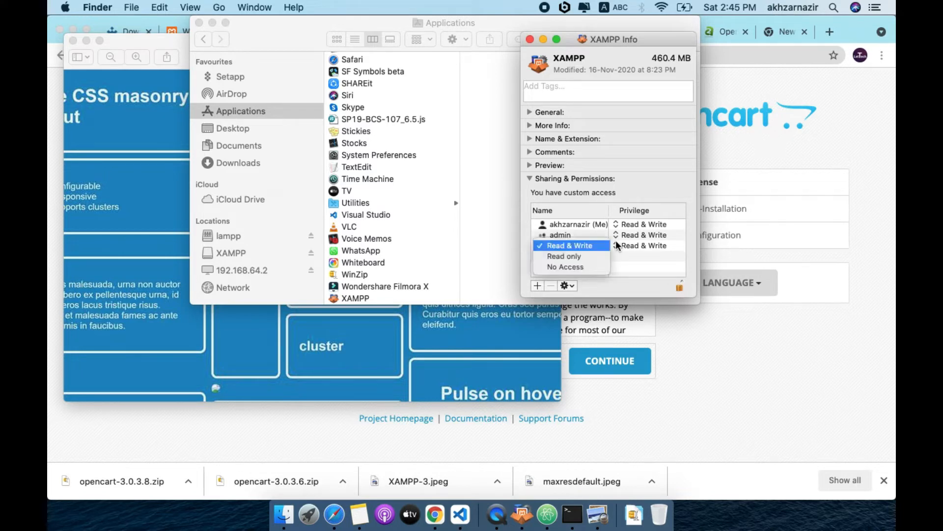
click(745, 347)
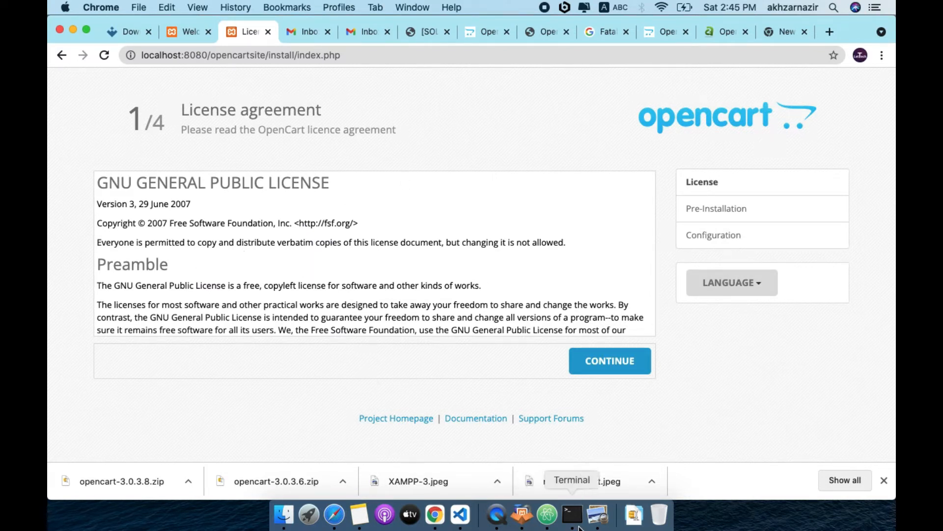
Open a new terminal session on the XAMPP server from the XAMPP control window
click(521, 516)
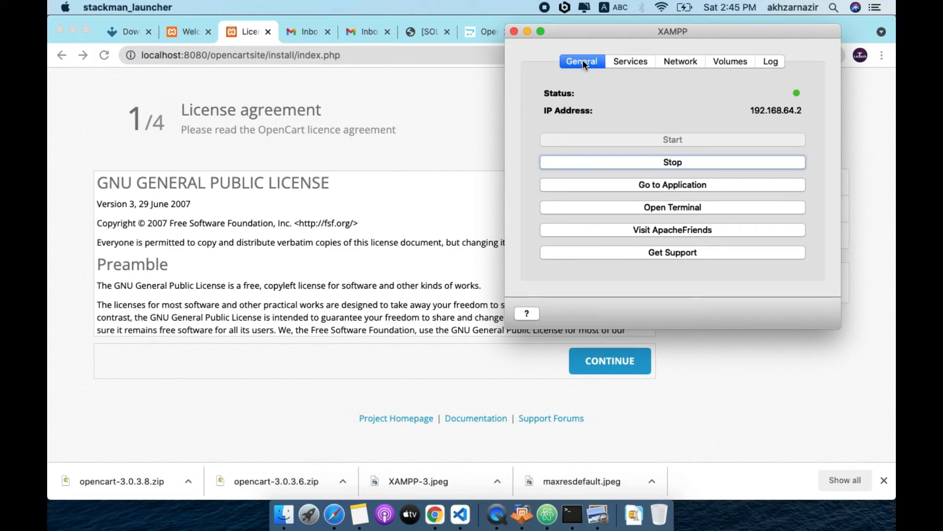
click(673, 208)
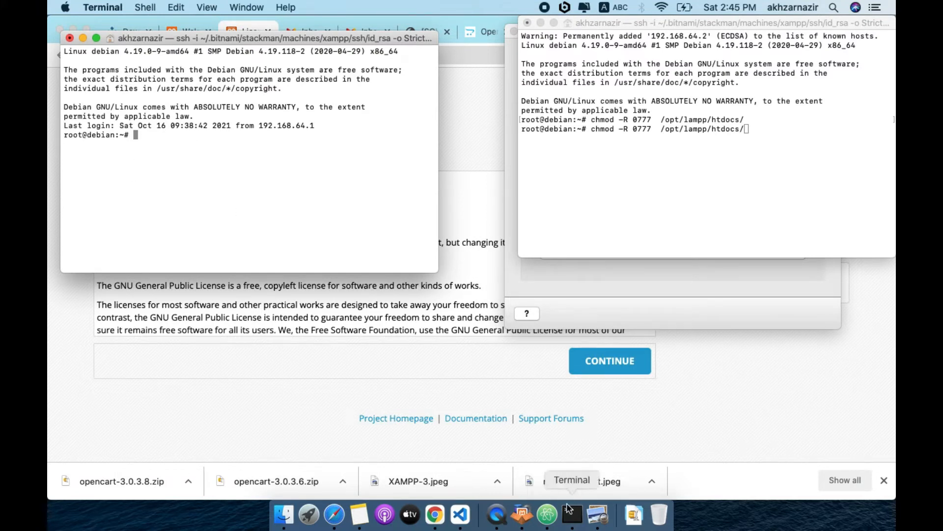
click(572, 264)
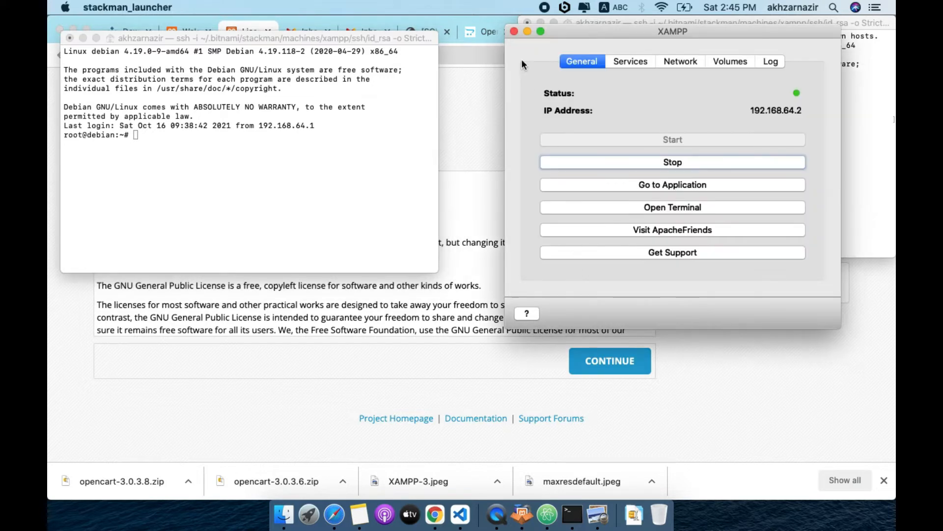
click(526, 31)
Copy the earlier chmod command and run chmod -R 0777 /opt/lampp/htdocs/ in the new session
click(694, 136)
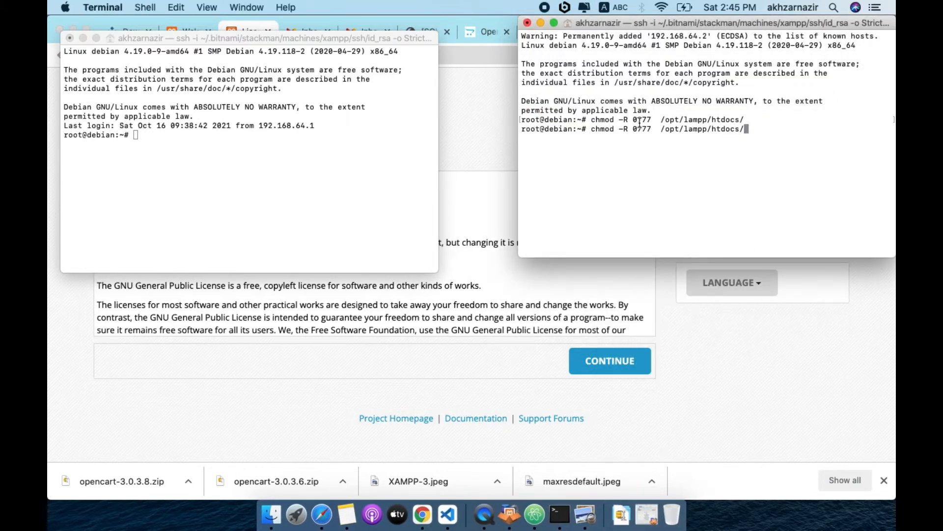
drag(590, 120, 751, 118)
key(super+c)
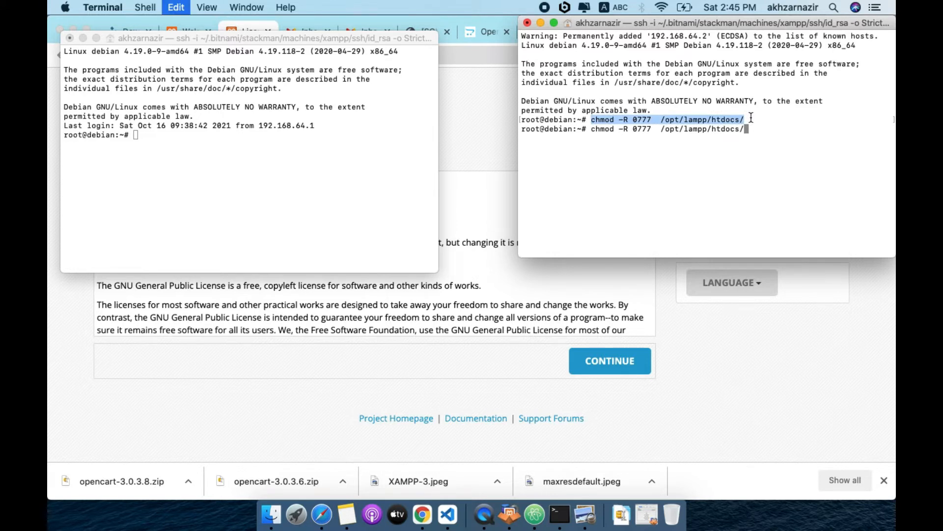
click(161, 136)
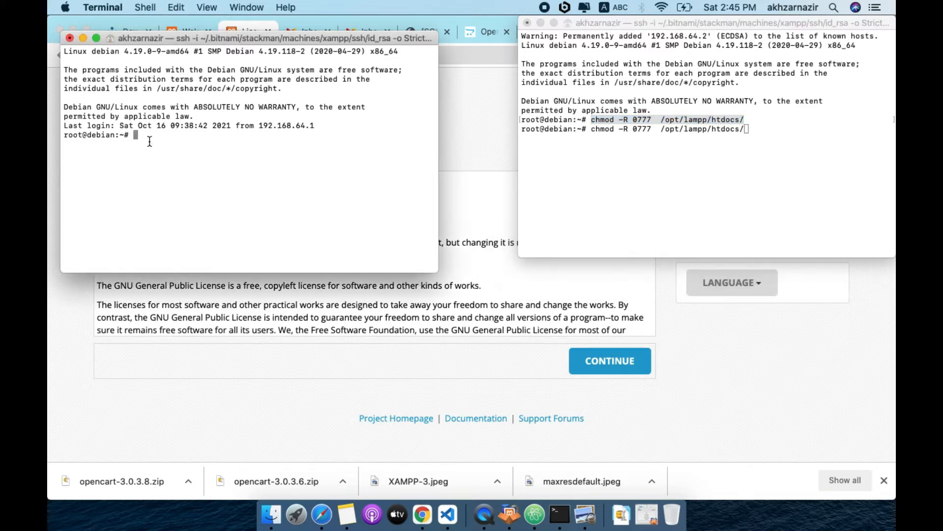
key(super+v)
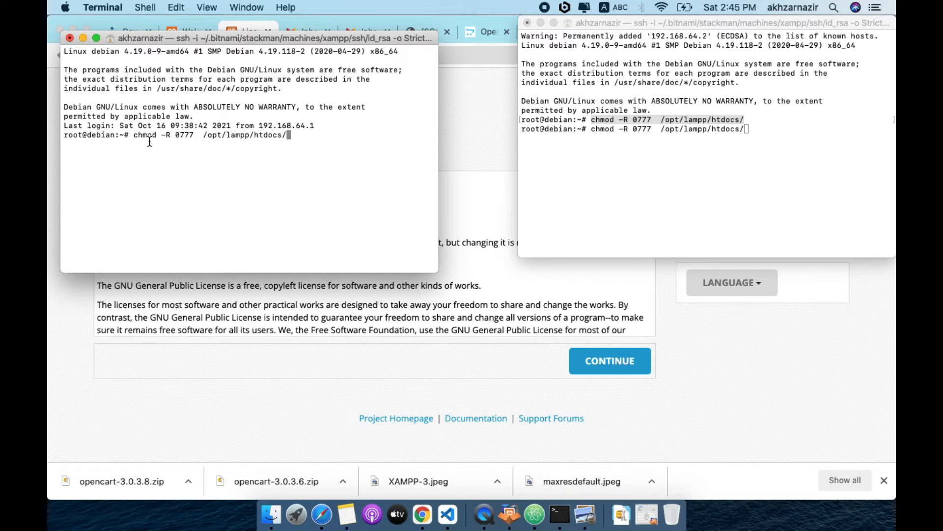
key(Return)
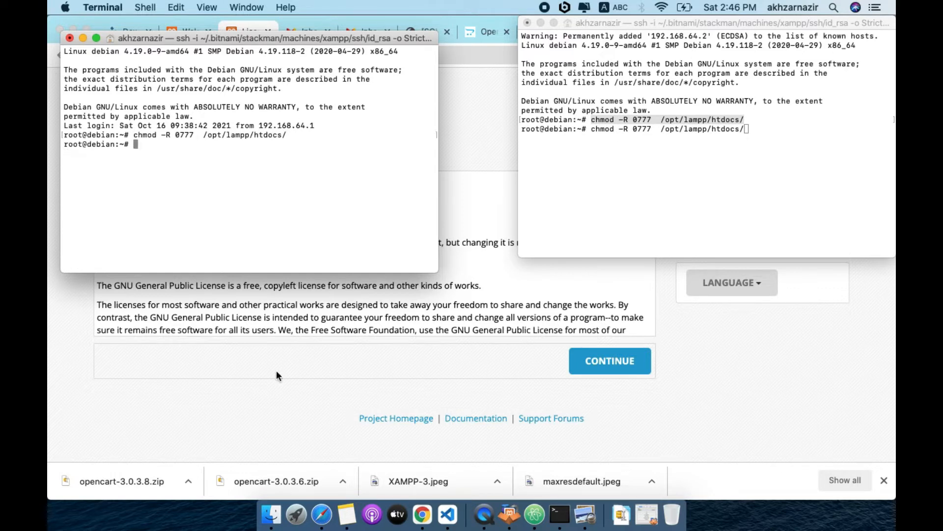
click(276, 370)
Reload the installer, accept the license with CONTINUE, and review the Pre-Installation file permissions
click(322, 57)
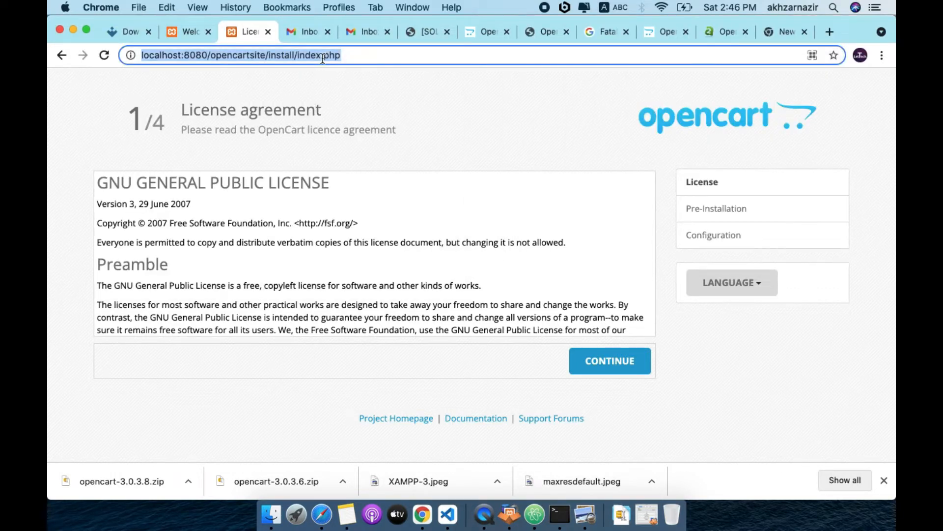
key(Return)
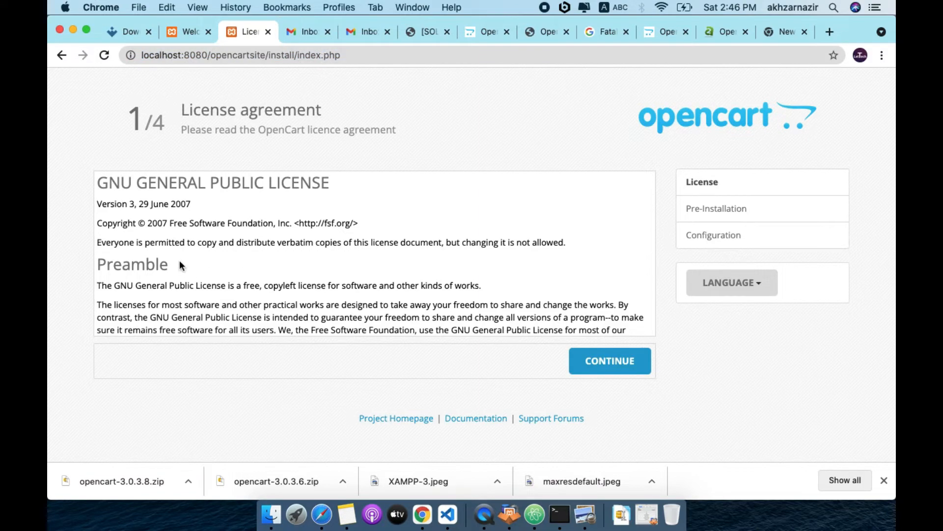
scroll(198, 283, down, 6)
scroll(197, 283, down, 10)
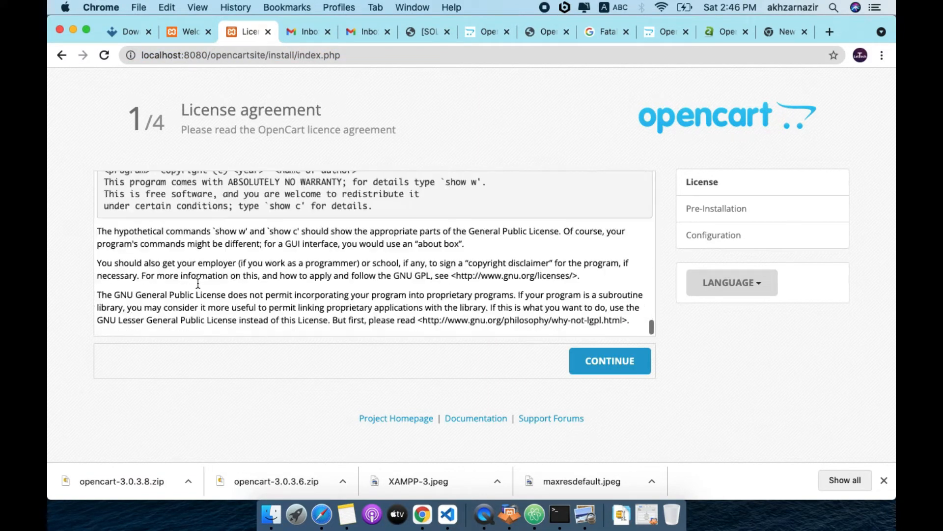
click(612, 361)
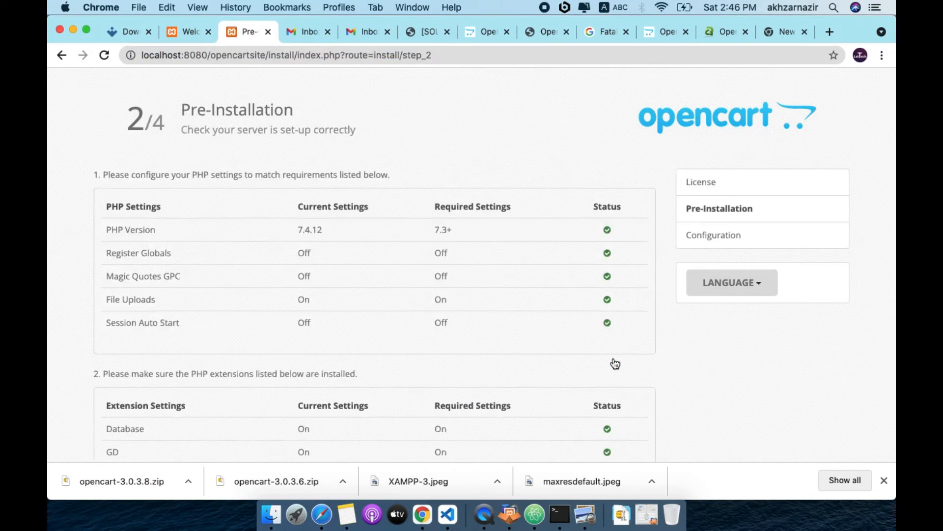
scroll(408, 352, down, 5)
scroll(408, 352, up, 5)
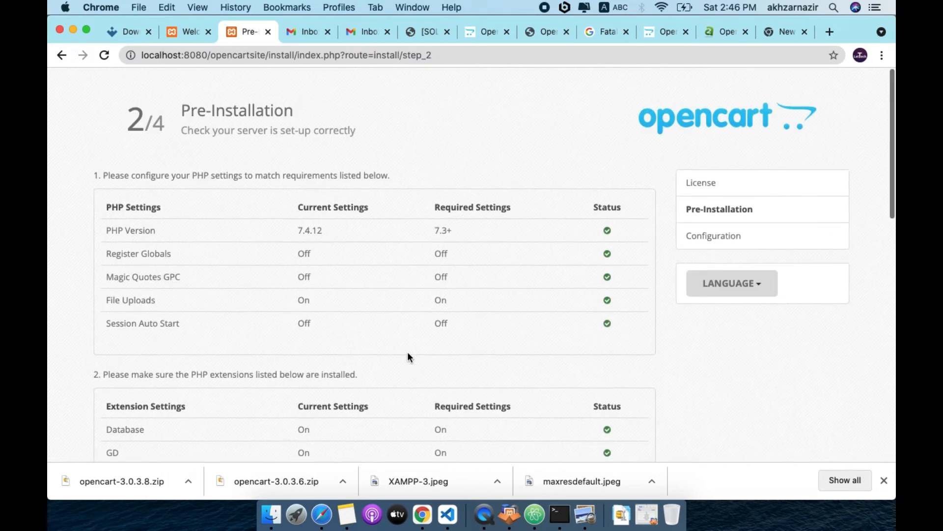
scroll(606, 341, down, 8)
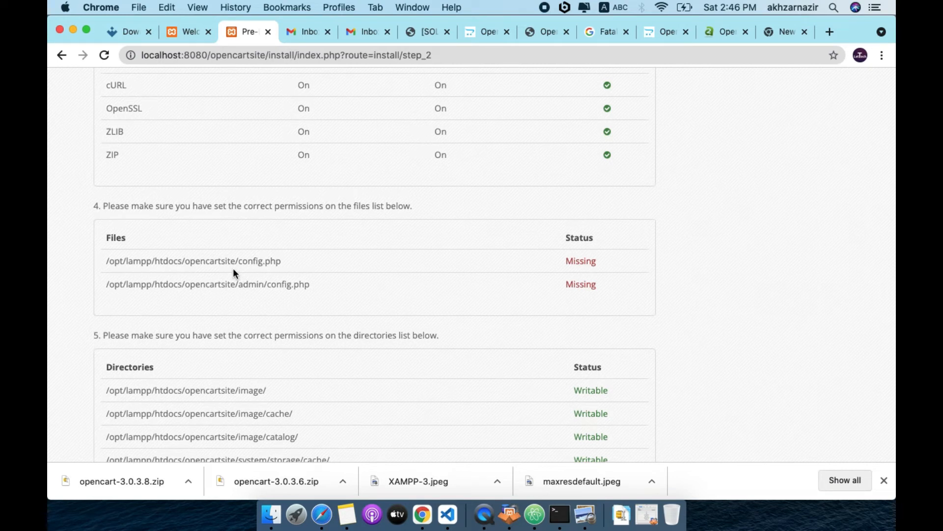
Rename config-dist.php to config.php in lampp > htdocs > opencartsite
click(270, 513)
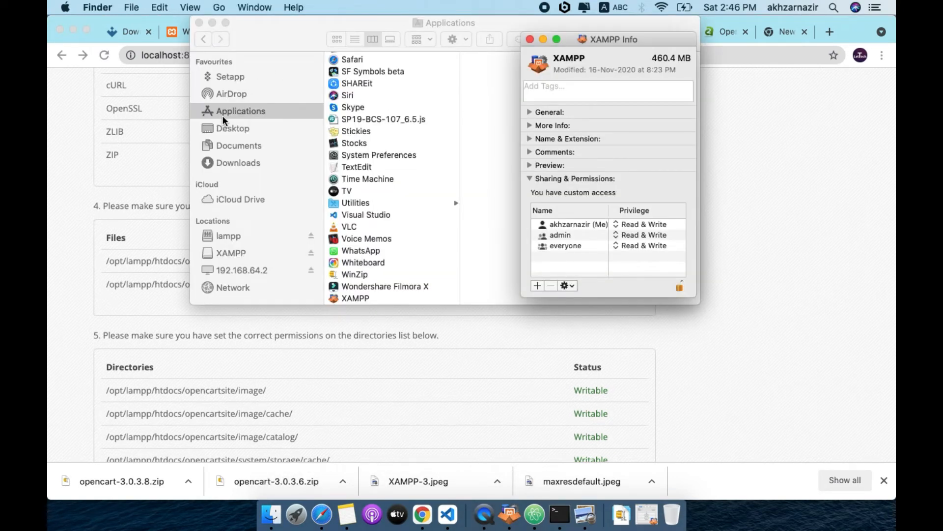
click(229, 234)
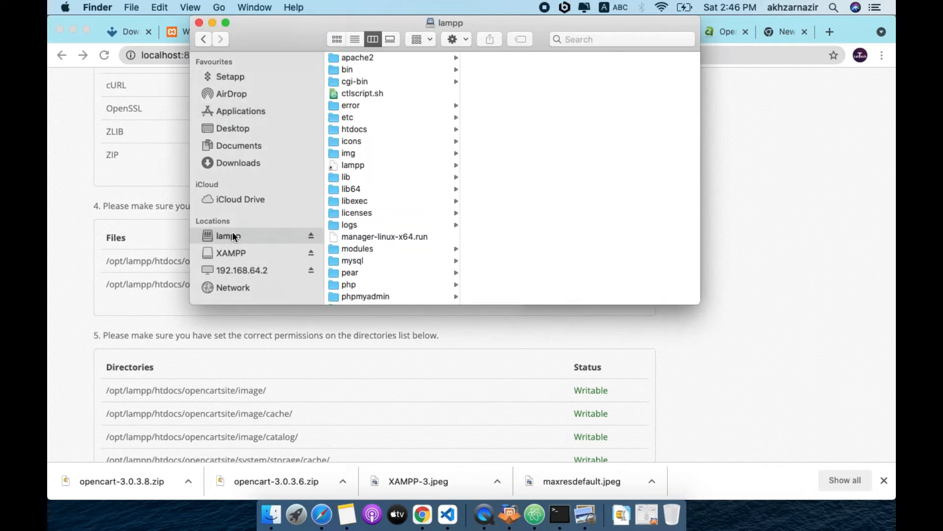
click(353, 130)
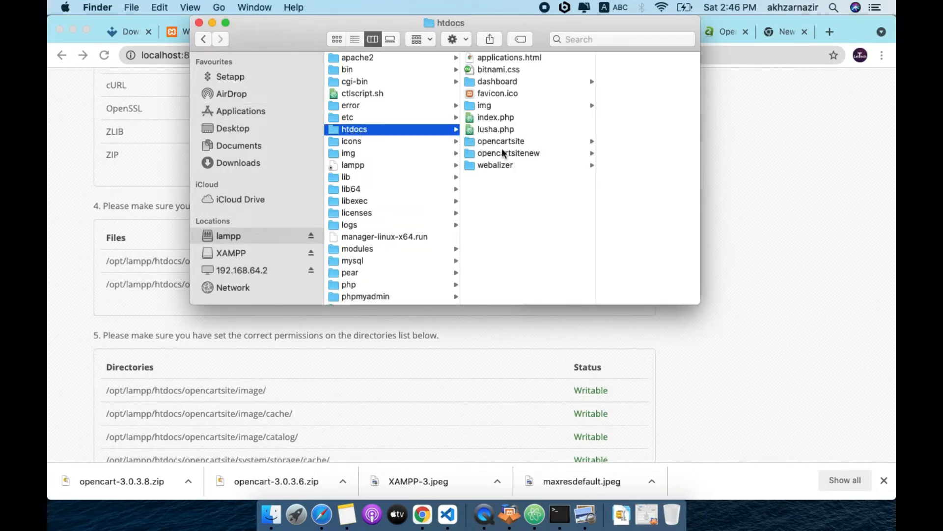
click(470, 142)
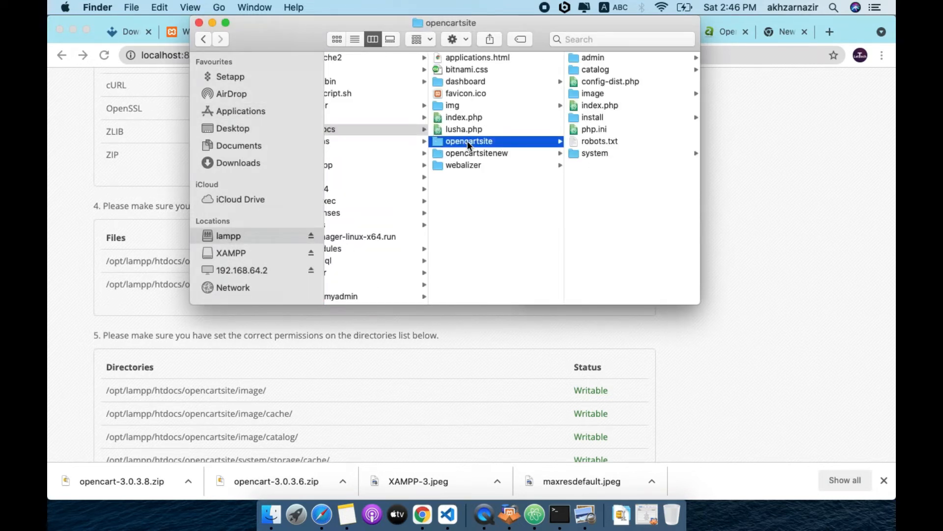
drag(280, 37, 166, 57)
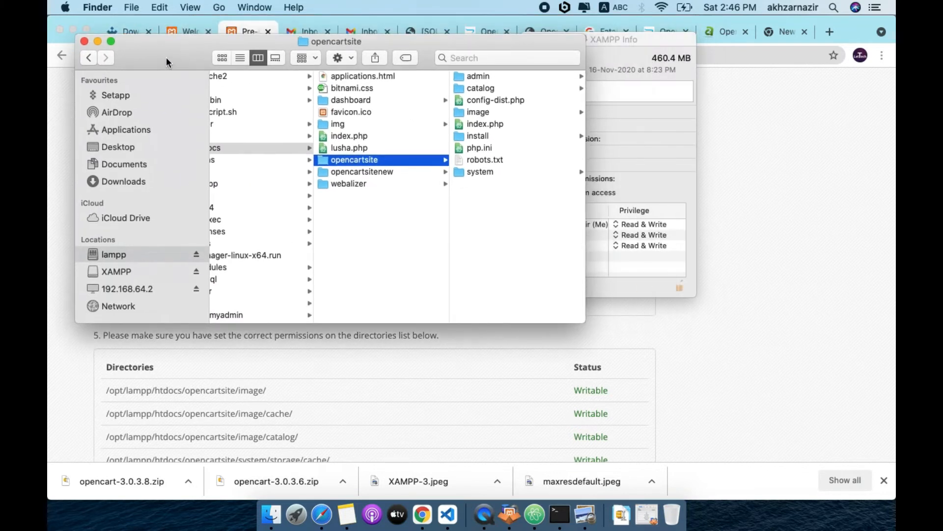
click(523, 102)
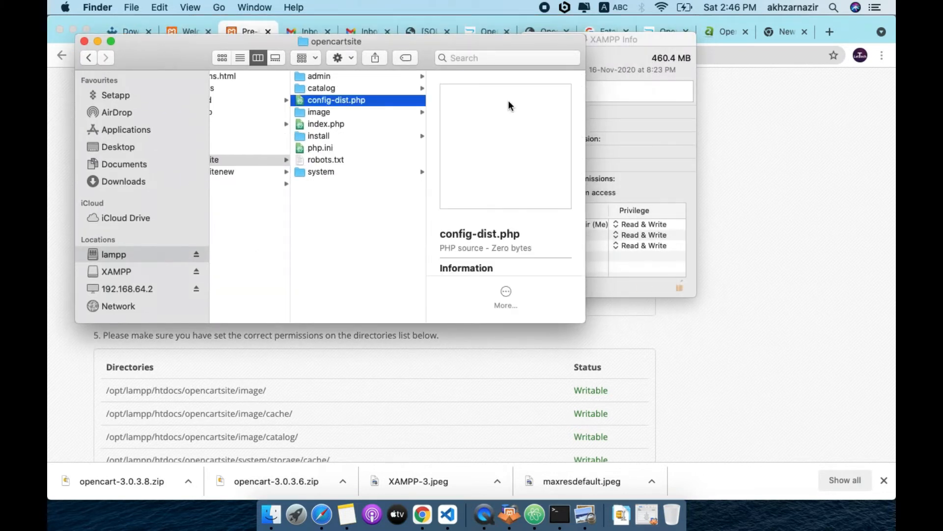
key(Return)
click(349, 100)
key(BackSpace)
key(BackSpace)
key(BackSpace)
key(BackSpace)
key(BackSpace)
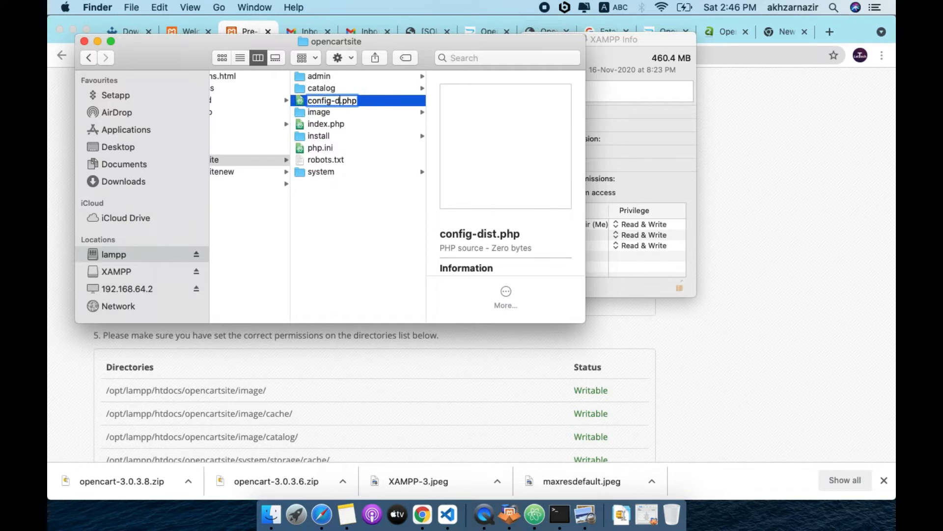
key(Return)
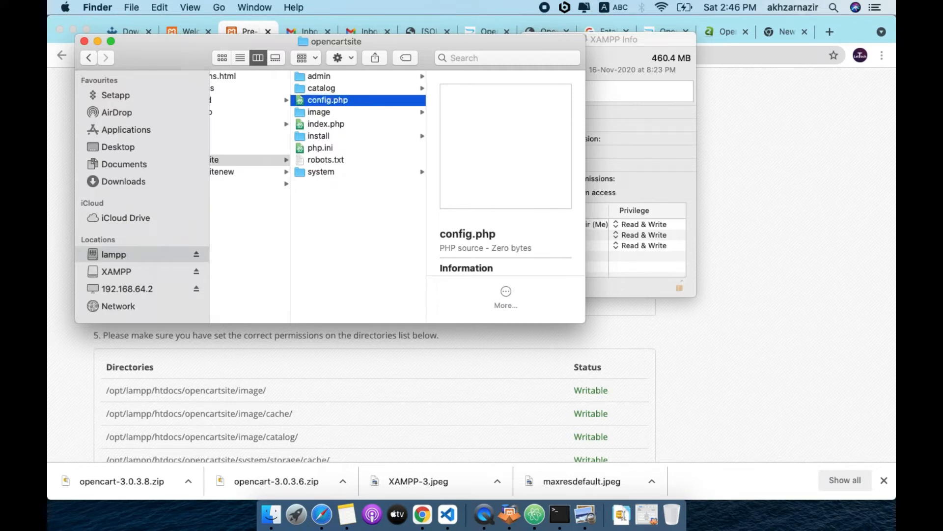
Rename admin/config-dist.php to config.php, reloading the installer to recheck permissions
click(347, 76)
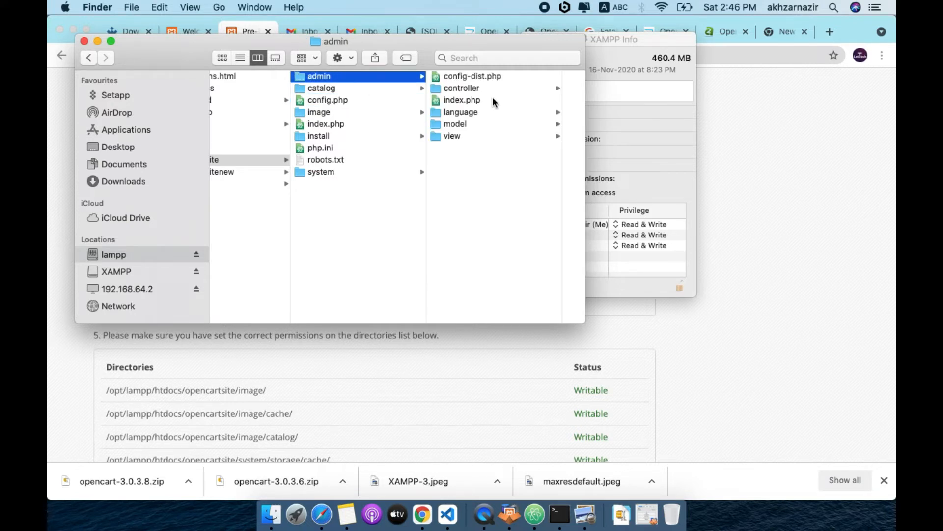
click(437, 429)
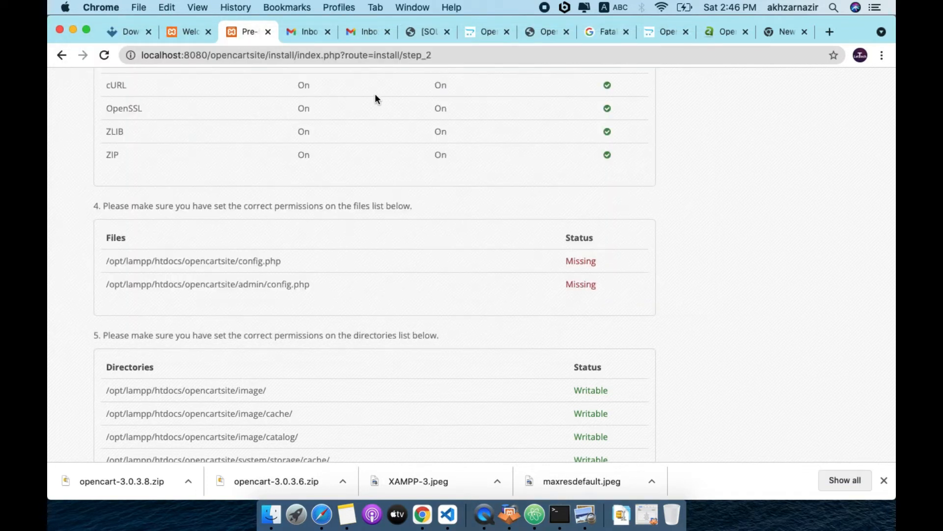
key(super+r)
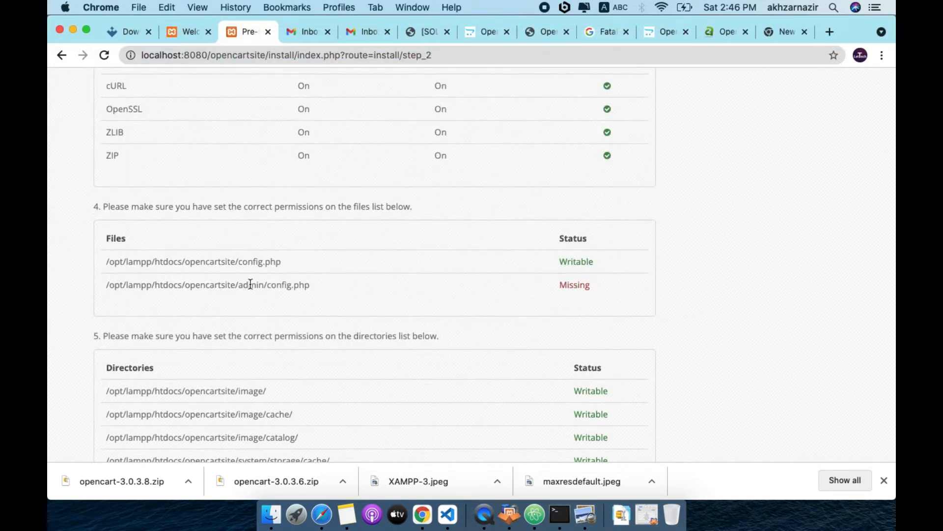
click(271, 515)
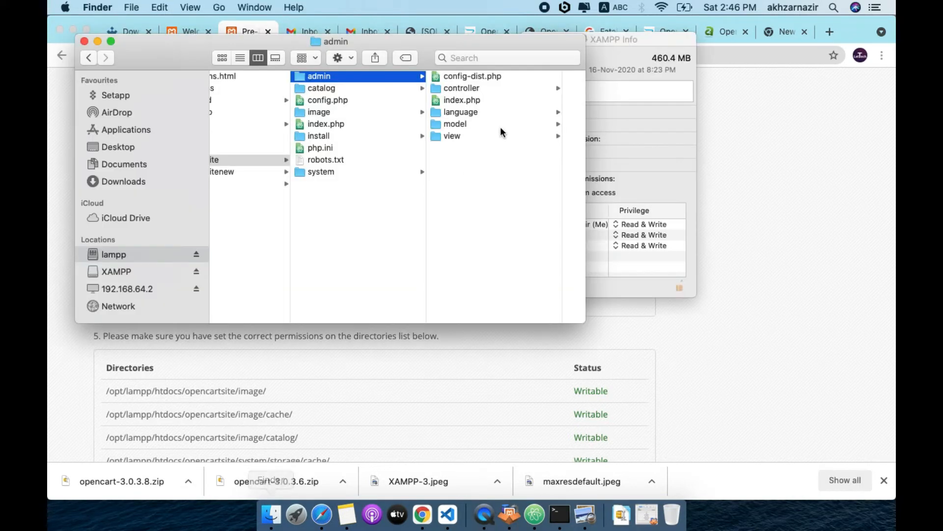
click(466, 77)
key(Return)
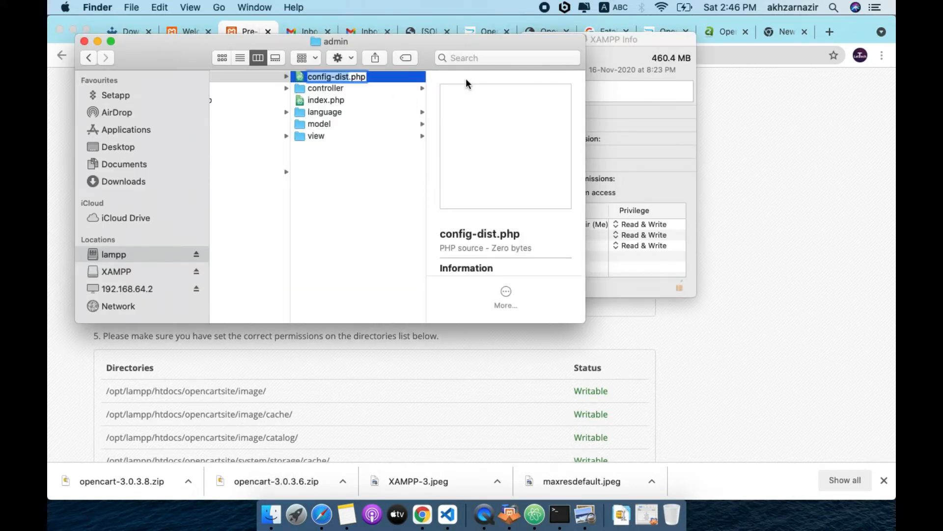
key(Right)
key(BackSpace)
key(BackSpace)
key(BackSpace)
key(BackSpace)
key(BackSpace)
key(Return)
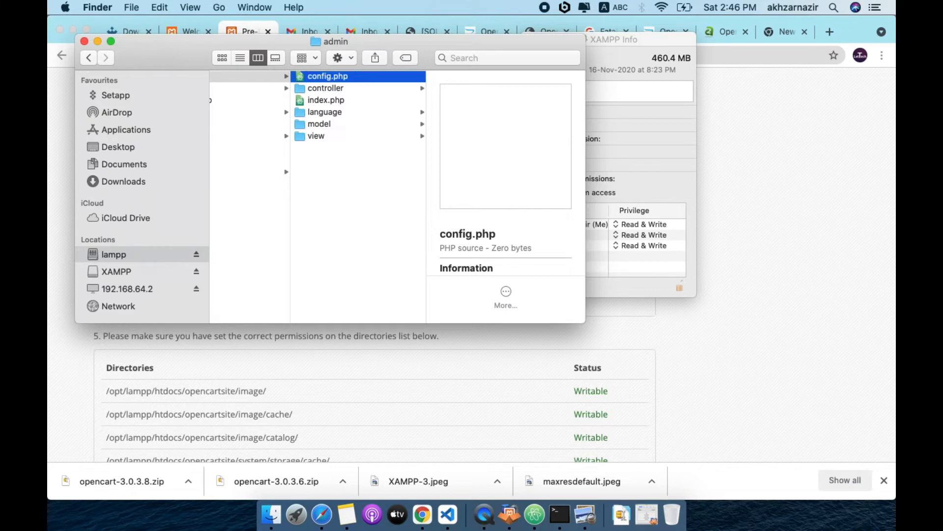
click(328, 374)
click(344, 54)
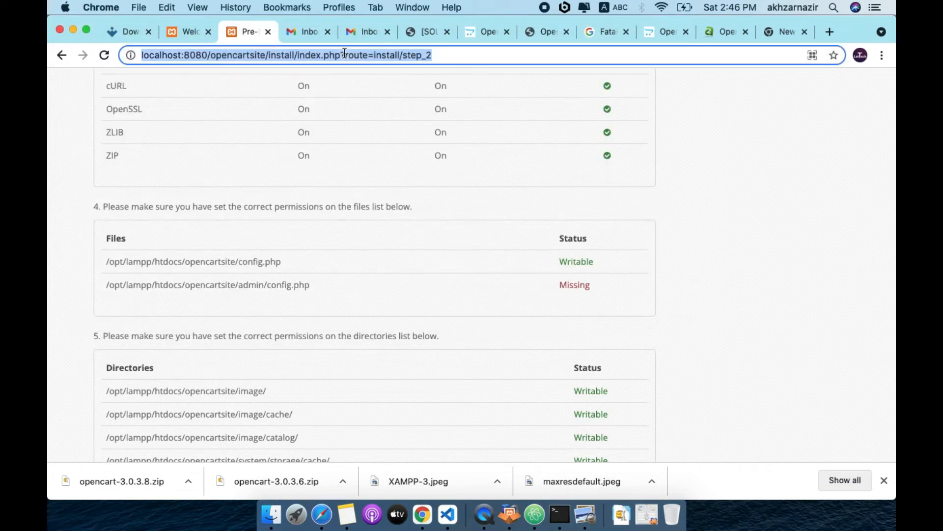
Reload the installer's pre-installation check and continue to the Configuration step
key(Return)
scroll(494, 328, up, 10)
scroll(494, 328, down, 15)
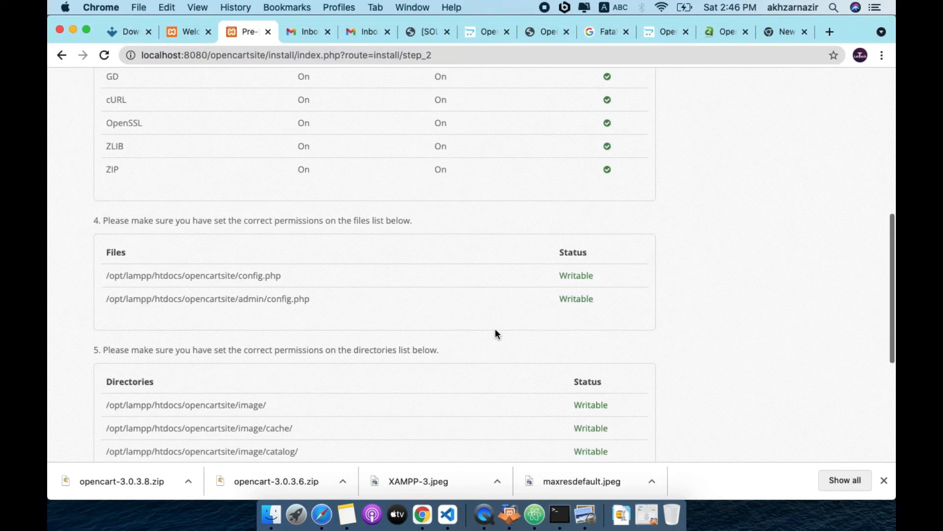
click(608, 380)
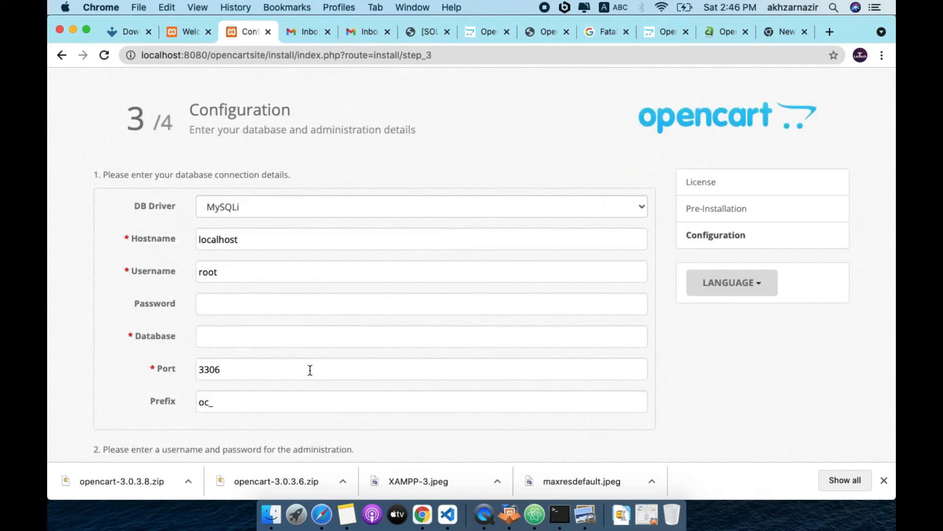
Keep the MySQLi driver, enter the database password, and set the database name to mydb
scroll(49, 309, down, 2)
scroll(50, 309, up, 2)
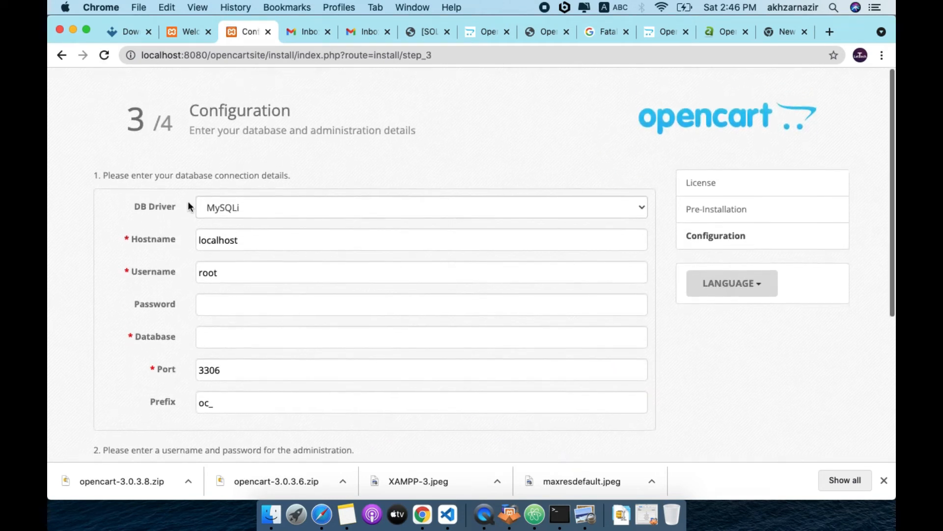
click(269, 206)
click(269, 205)
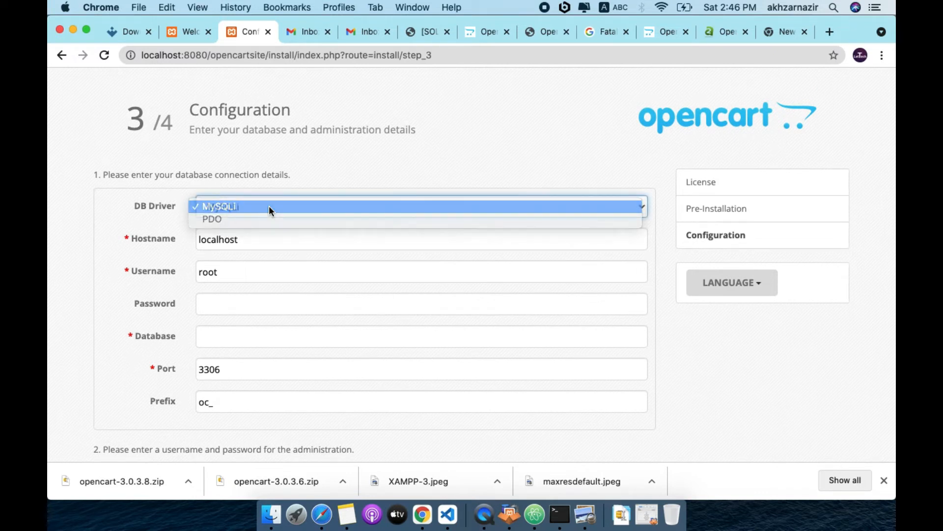
click(239, 239)
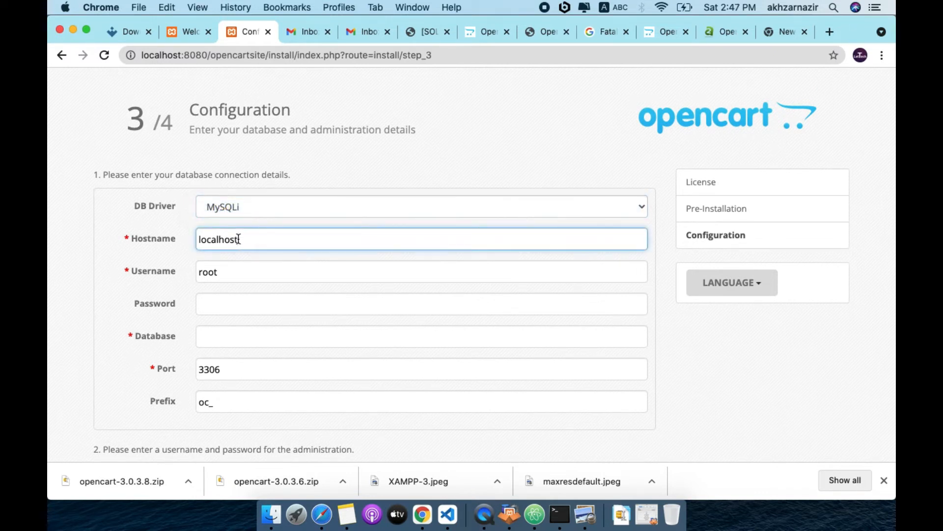
click(228, 271)
click(220, 305)
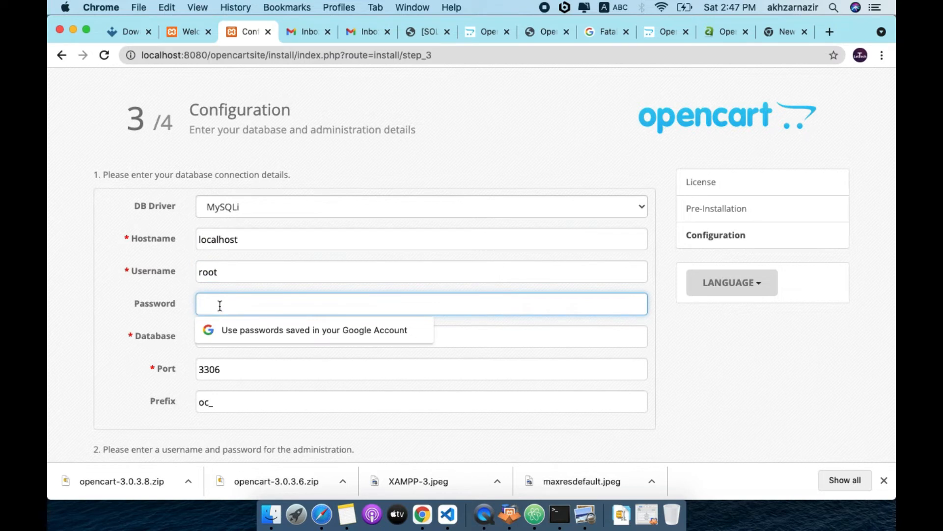
text(r)
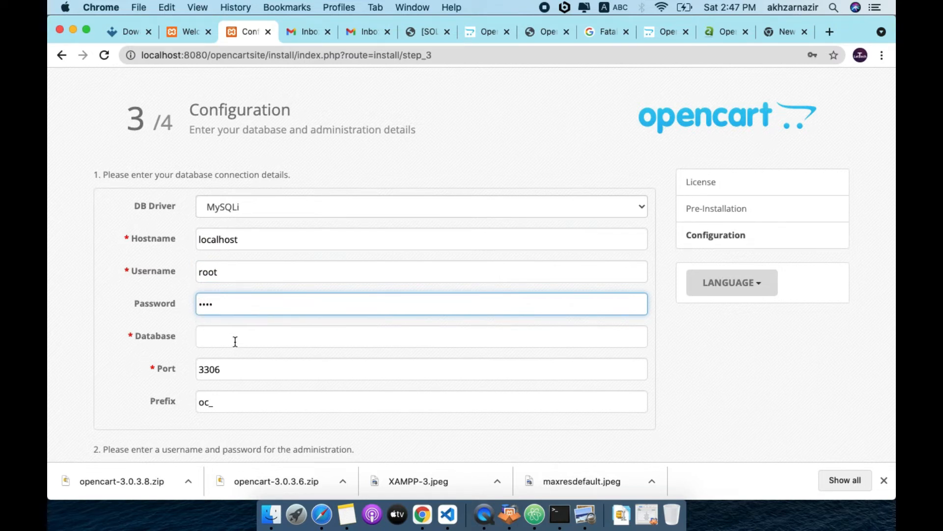
click(229, 338)
text(my)
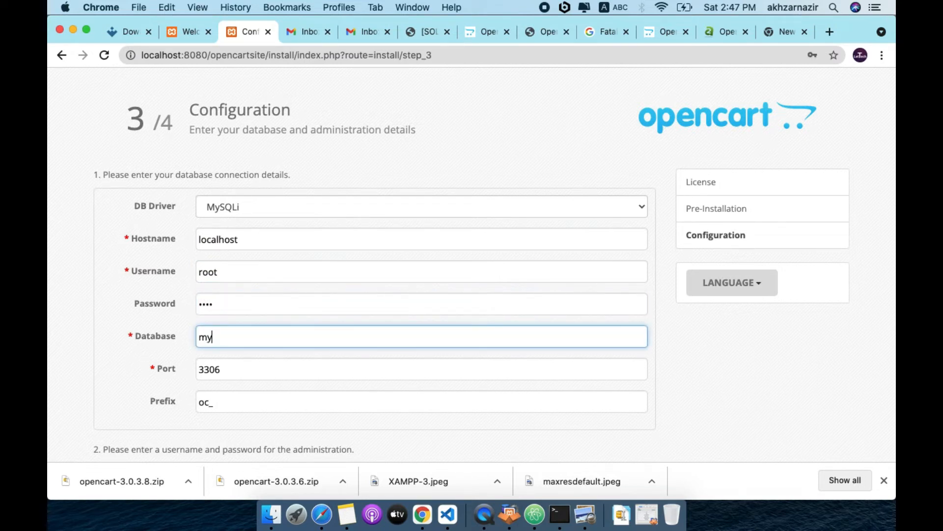
text(db)
scroll(133, 402, down, 2)
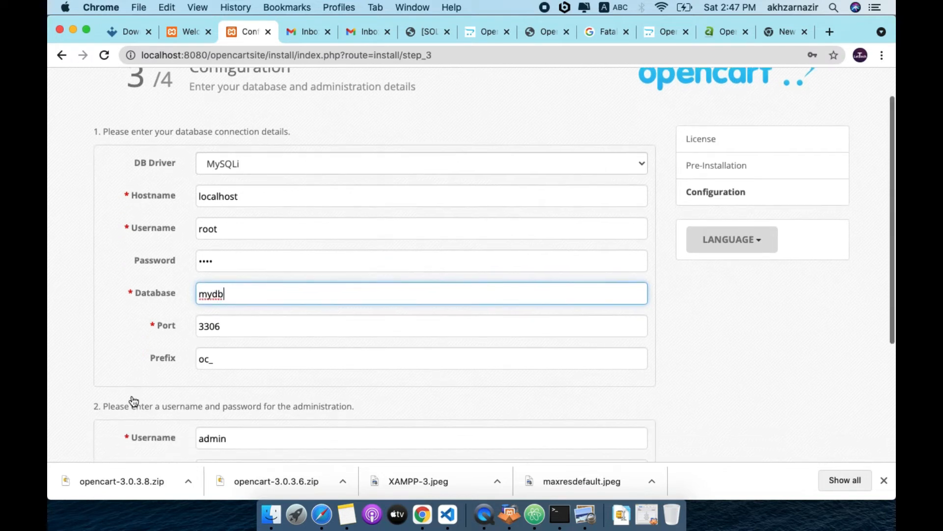
scroll(134, 401, down, 1)
Replace the database password in the Configuration form
double_click(233, 299)
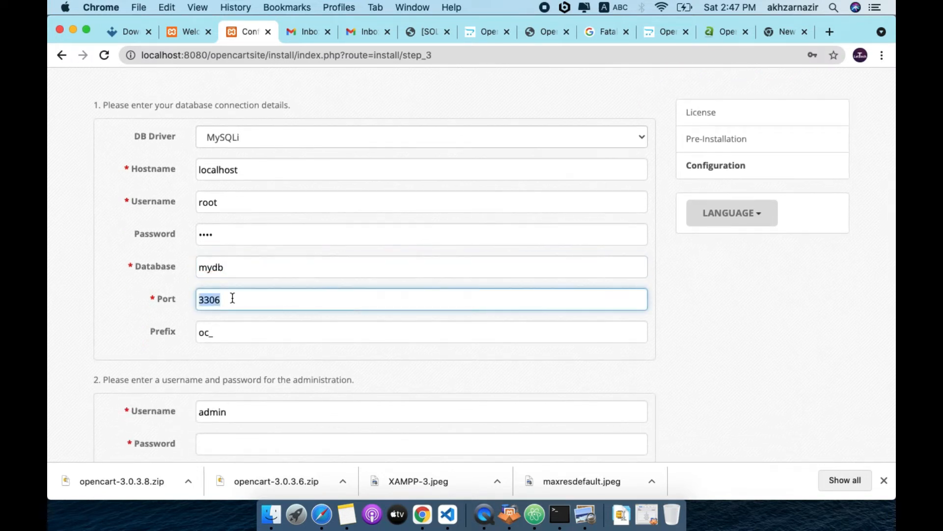
scroll(123, 308, down, 3)
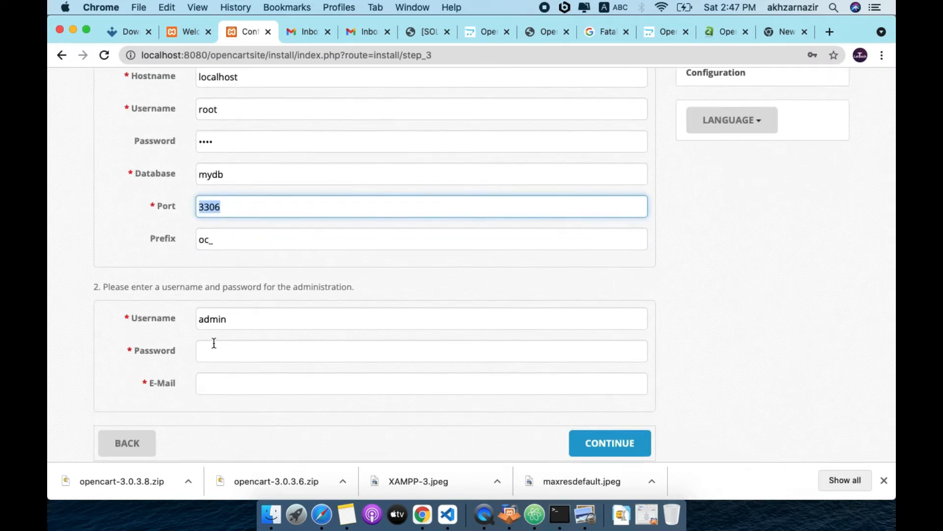
click(219, 347)
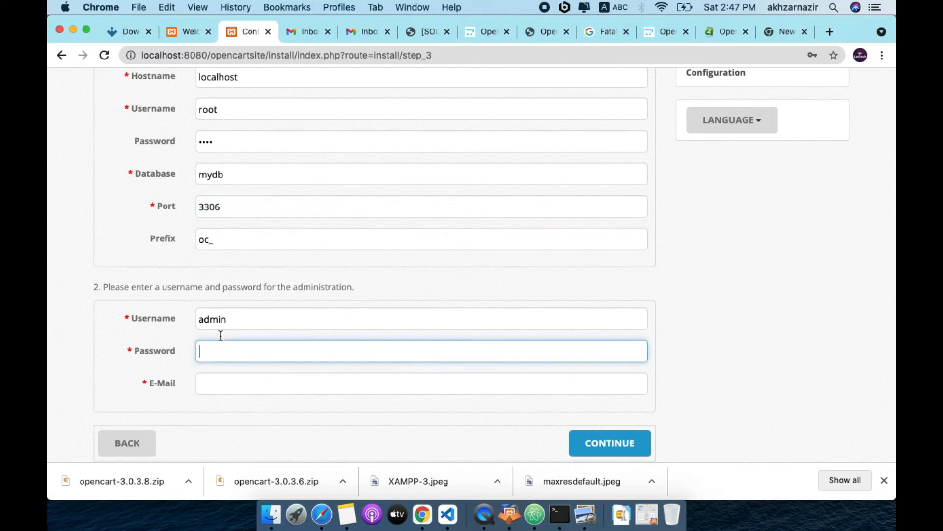
double_click(219, 143)
text(***)
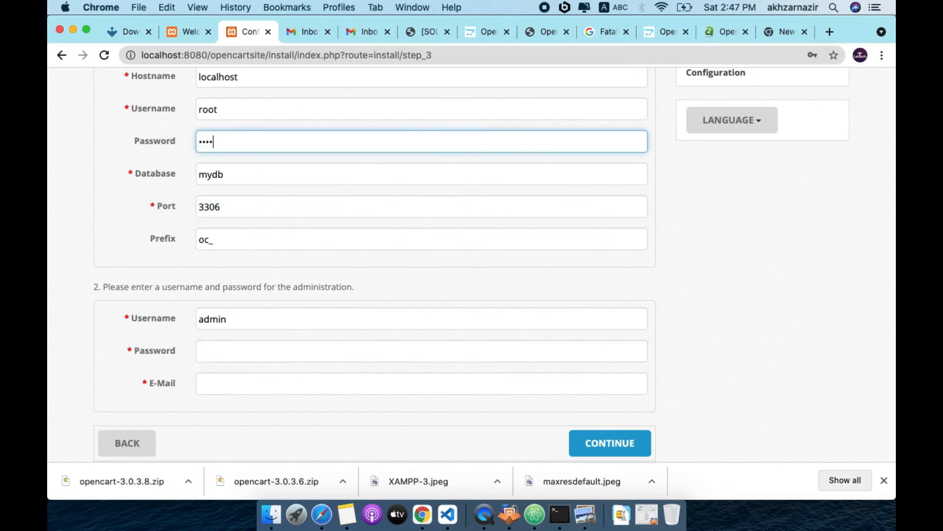
Enter the admin password, autofill the admin e-mail, and submit the configuration
click(219, 349)
text(admin)
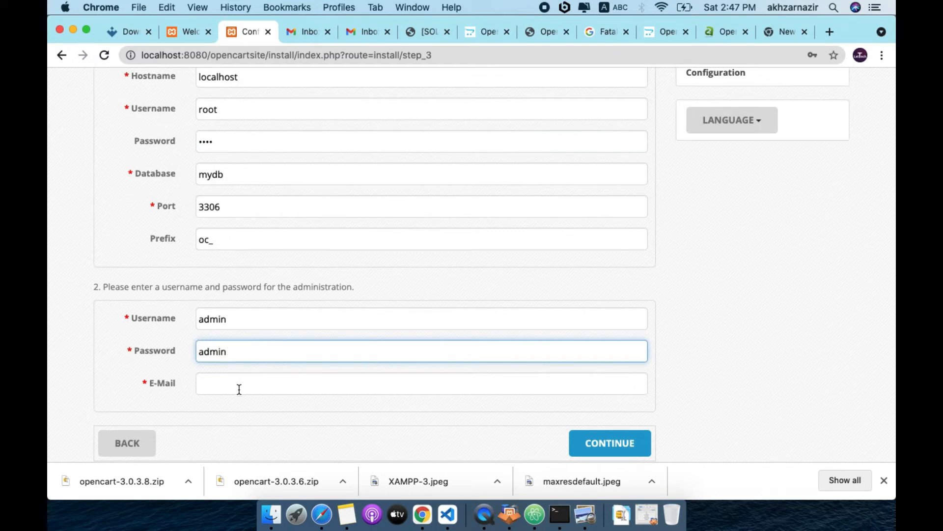
click(240, 388)
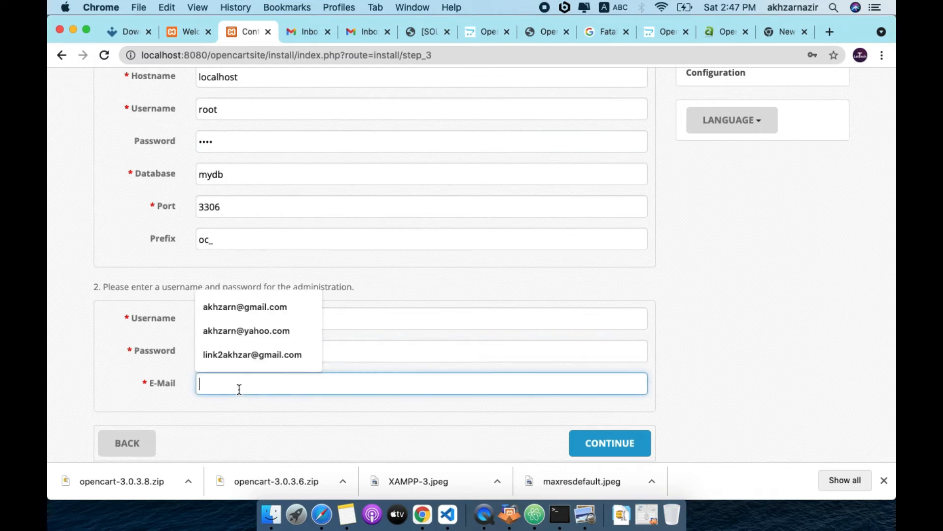
key(Up)
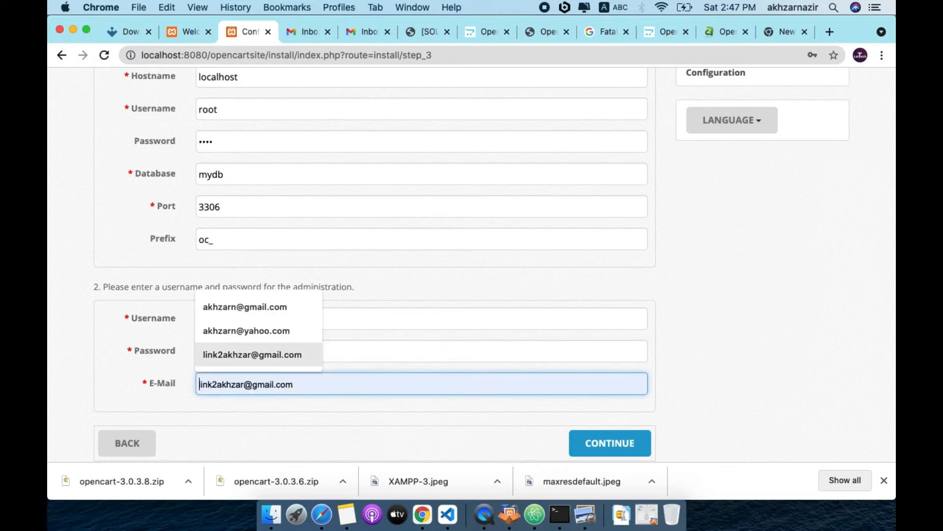
key(Return)
scroll(423, 427, down, 3)
click(610, 378)
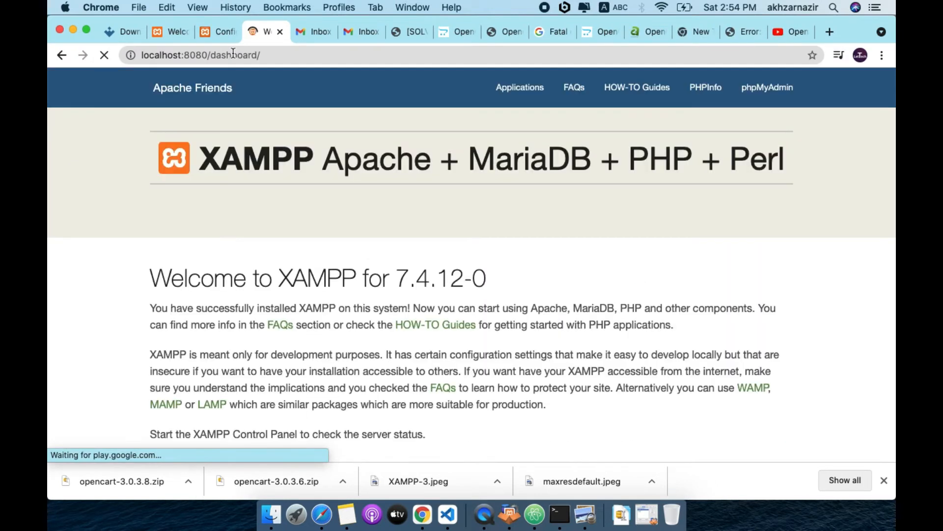
Try loading phpmyadmin from the address bar and compare it with the OpenCart tab
double_click(234, 54)
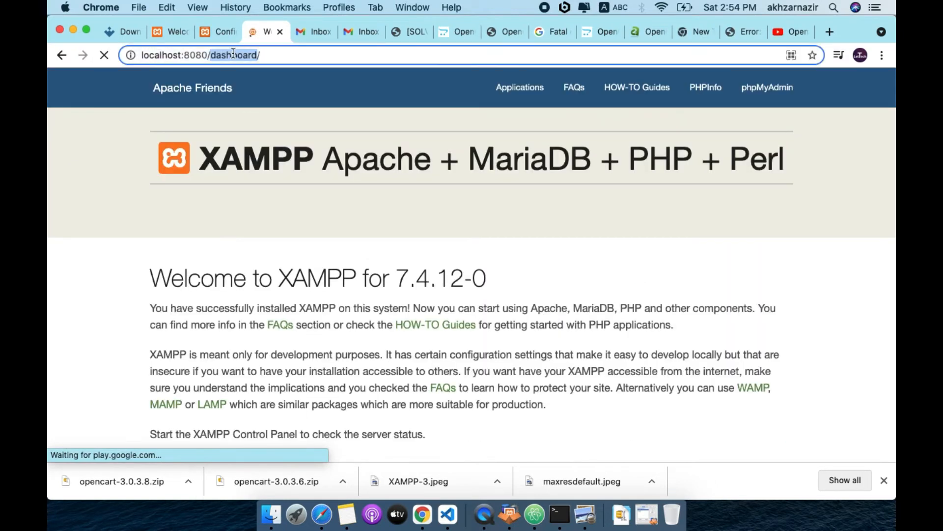
text(phpmy)
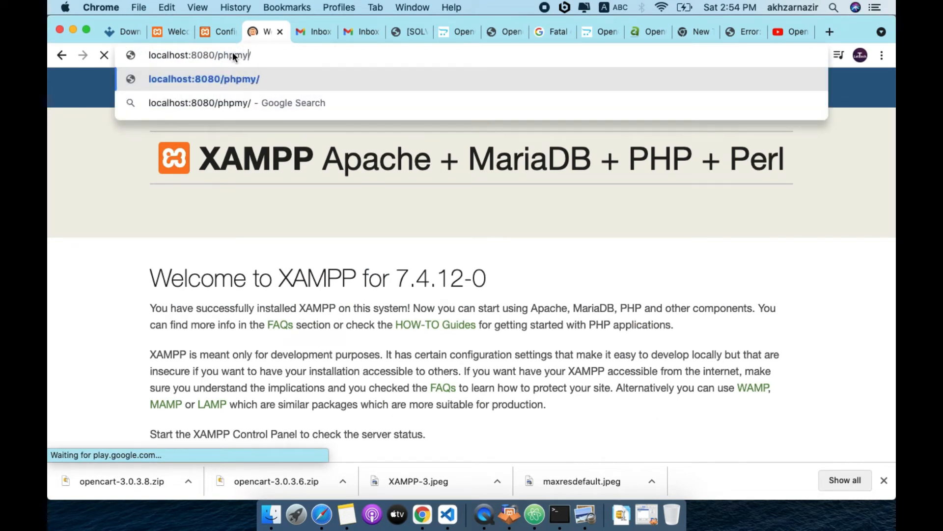
text(admin)
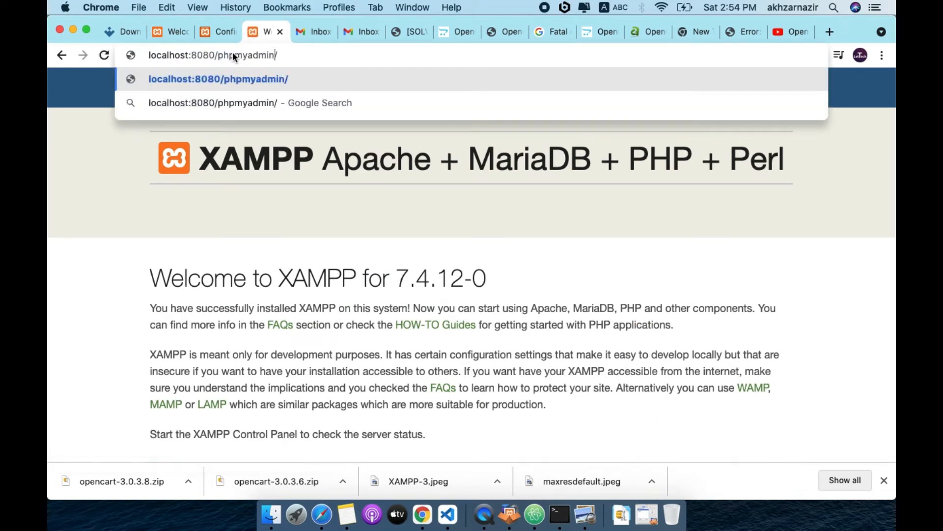
key(Return)
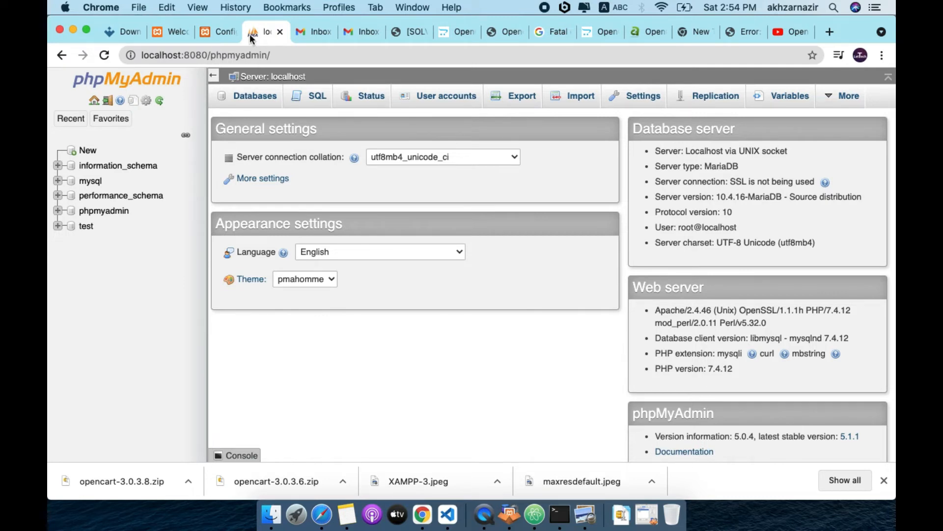
click(221, 30)
click(265, 34)
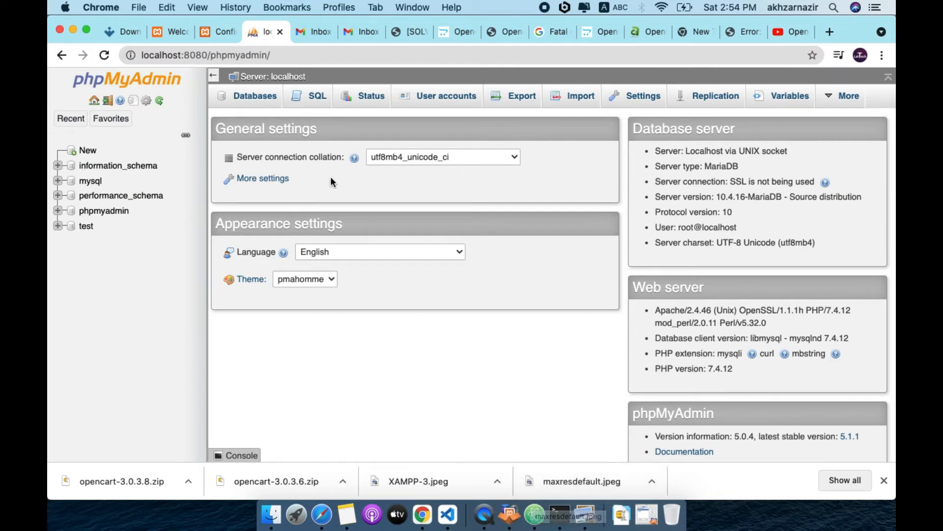
Trim the address back to the local server root and load its start page
click(279, 58)
click(278, 56)
key(BackSpace)
key(BackSpace)
key(BackSpace)
key(BackSpace)
key(BackSpace)
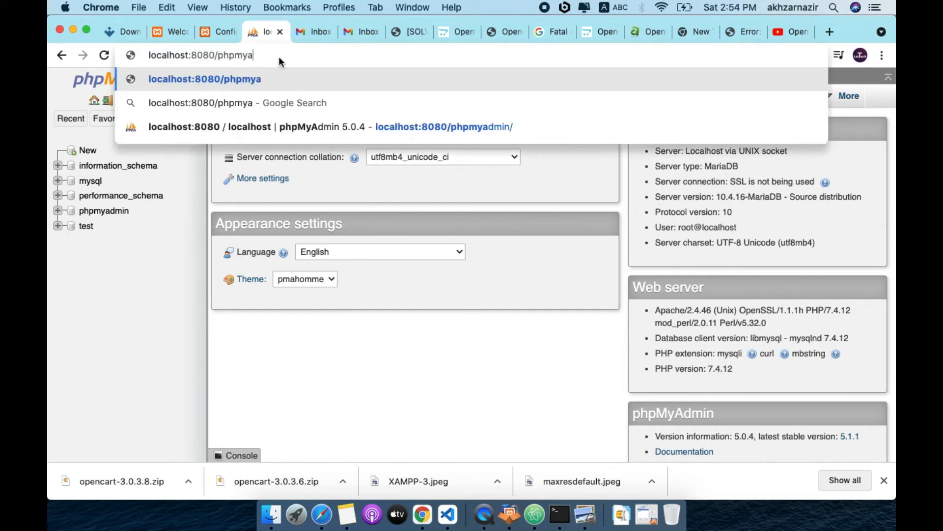
key(BackSpace)
key(BackSpace)
key(BackSpace)
key(BackSpace)
key(BackSpace)
key(BackSpace)
key(Return)
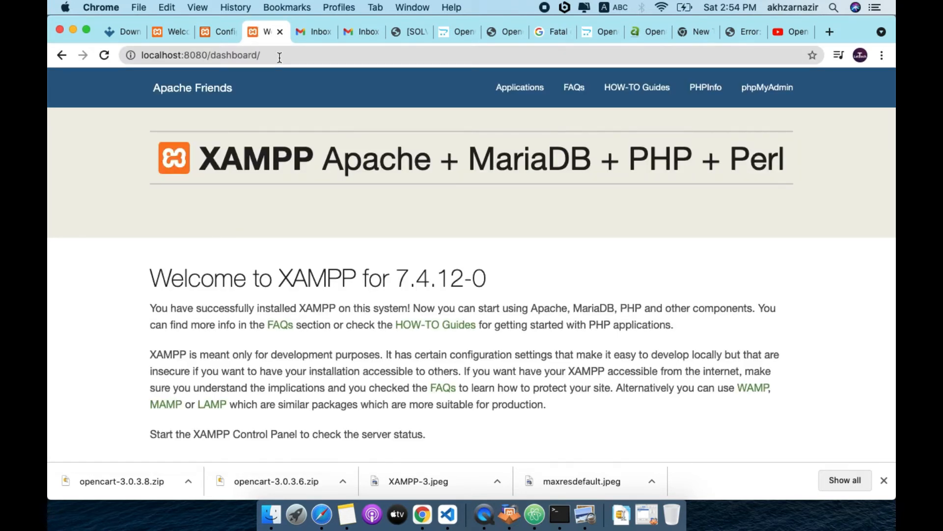
Load localhost:8080/phpmyadmin/ and go to its create-database page
click(280, 58)
click(280, 58)
key(Left)
key(BackSpace)
key(BackSpace)
key(BackSpace)
key(BackSpace)
key(BackSpace)
key(BackSpace)
key(BackSpace)
key(BackSpace)
key(BackSpace)
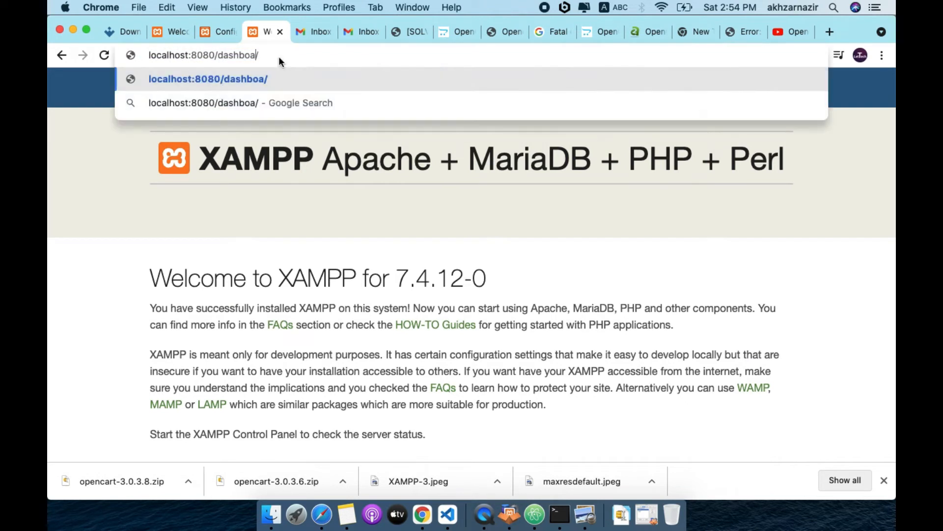
text(phpmya)
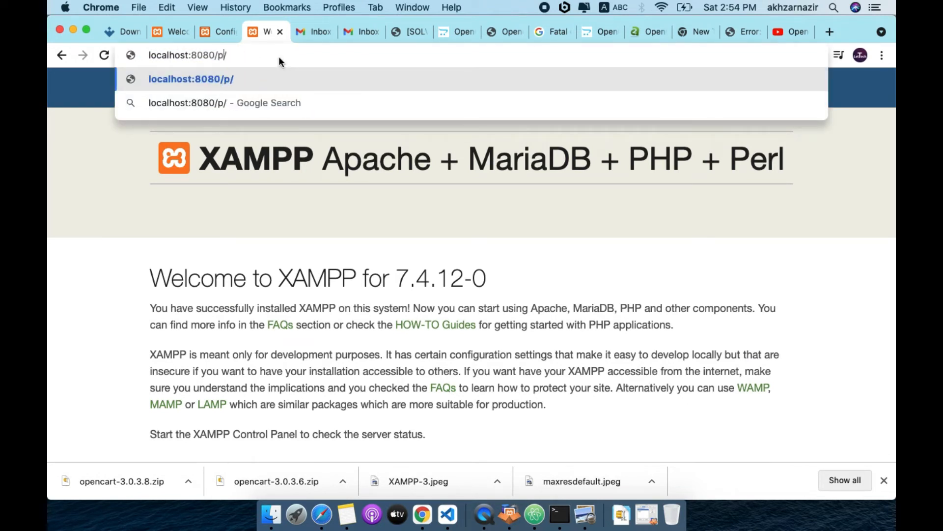
text(dmin)
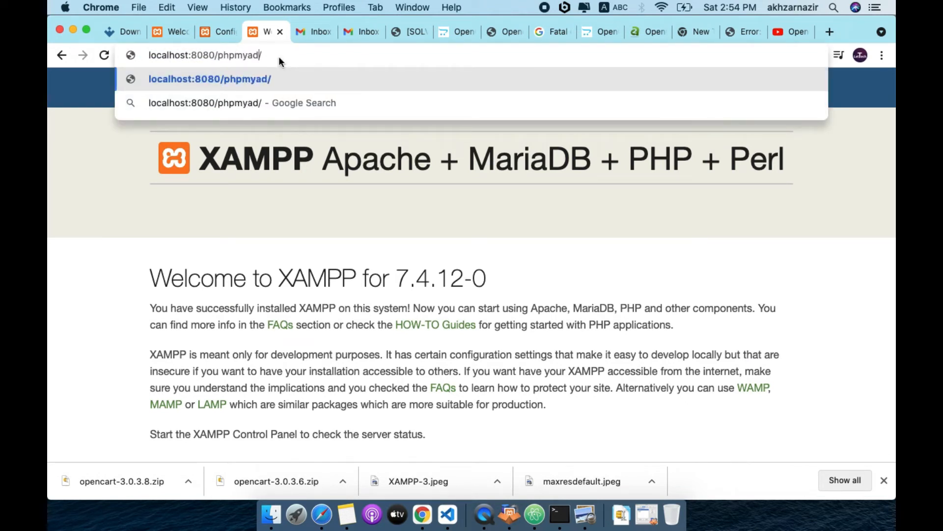
key(Return)
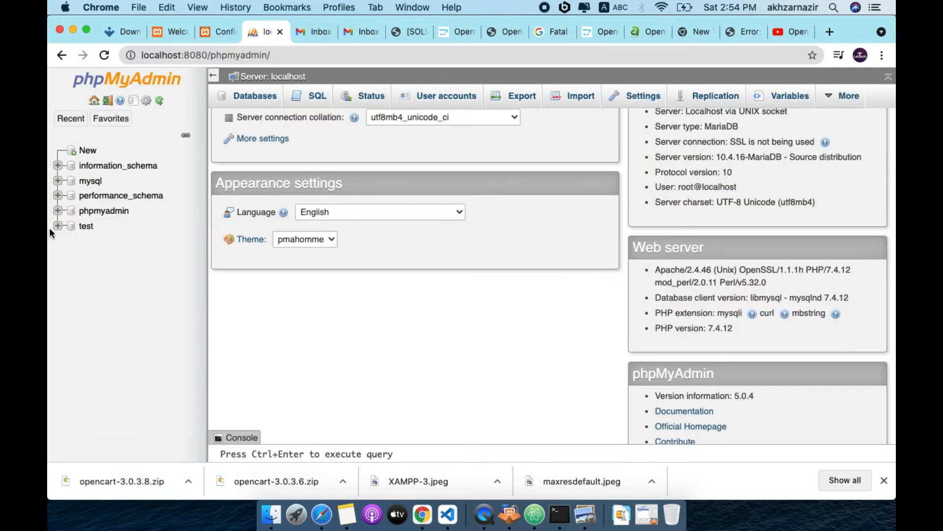
click(93, 152)
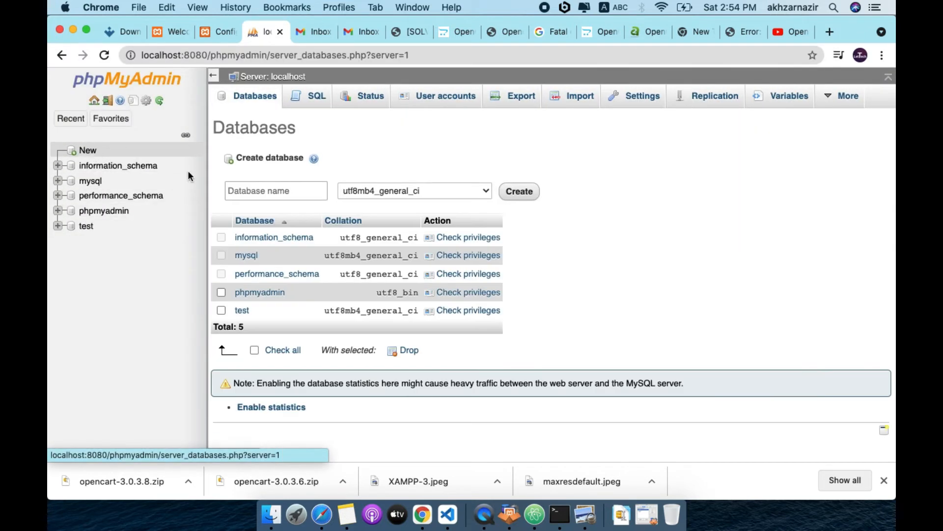
Create the mynewdb database, open it, and return to the OpenCart configuration tab
text(my)
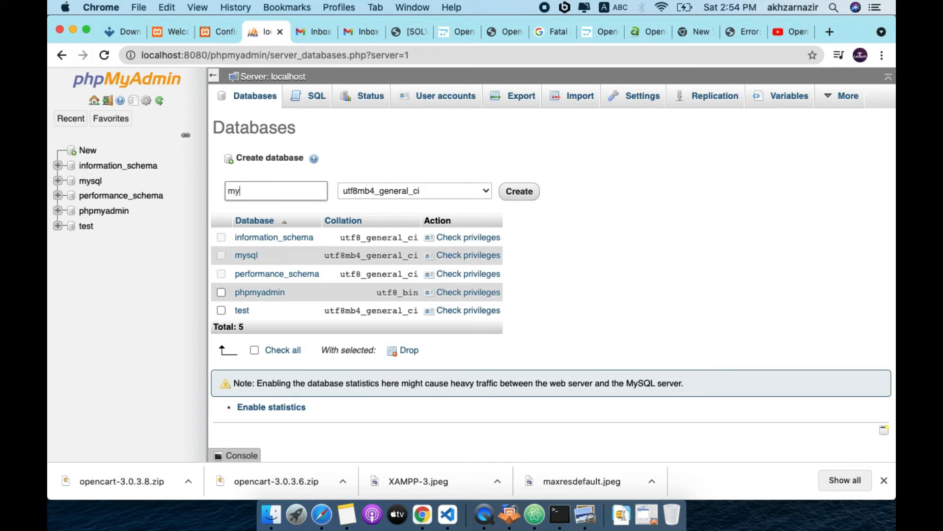
text(newdb)
click(532, 191)
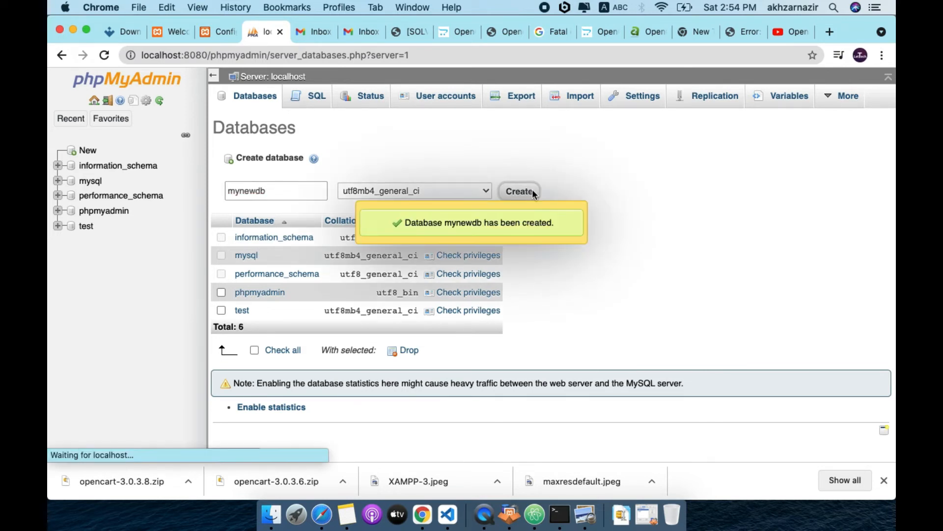
click(283, 192)
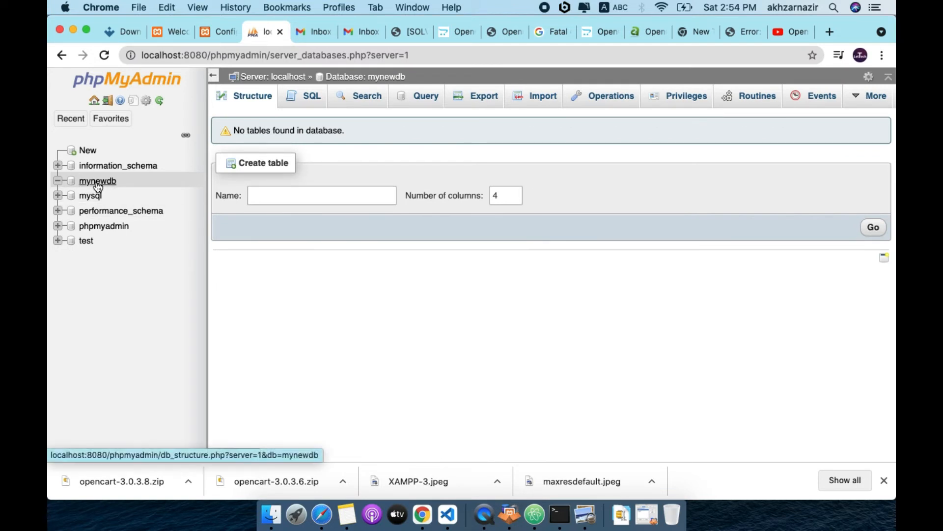
click(217, 31)
Edit the port value and clear the database password field
scroll(313, 367, down, 1)
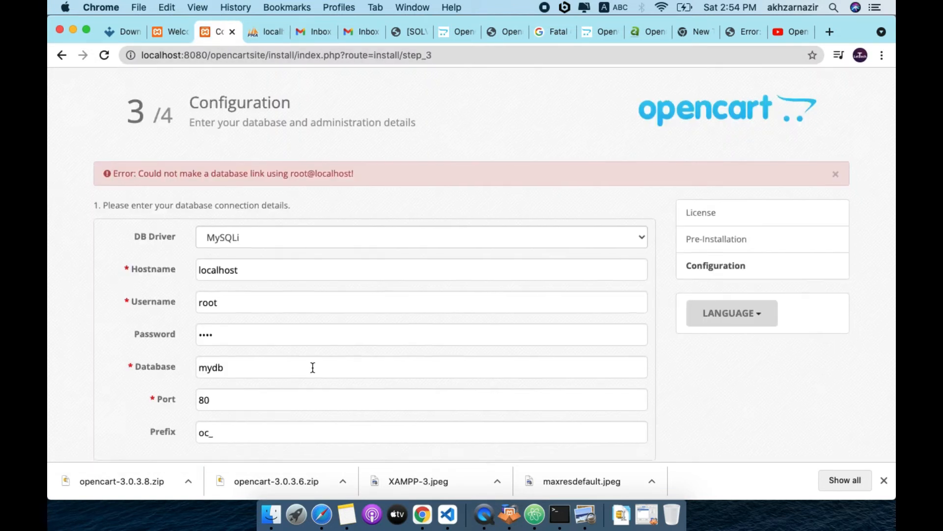
scroll(313, 367, down, 2)
double_click(220, 317)
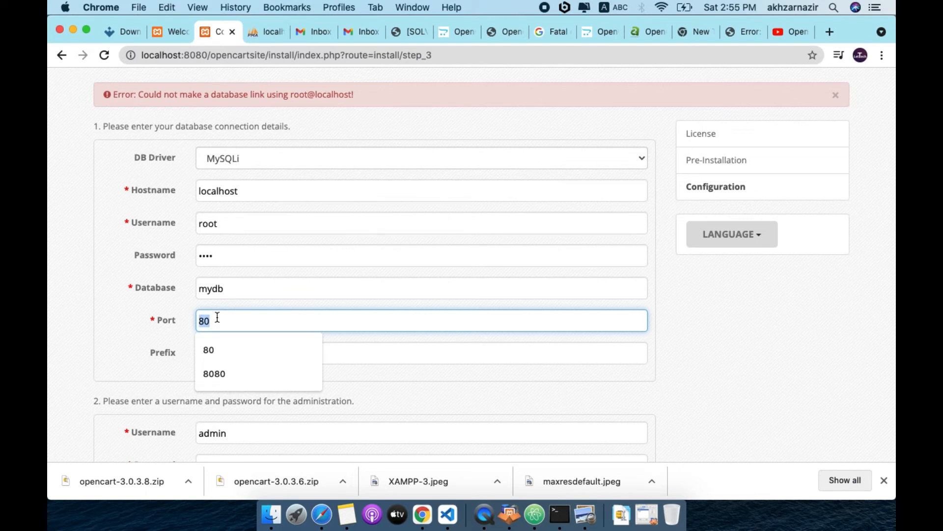
text(3036)
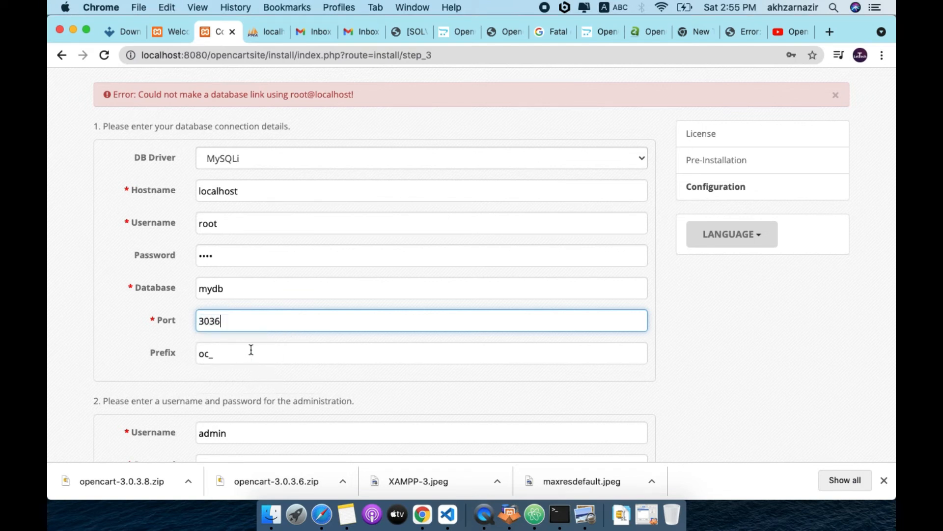
click(238, 256)
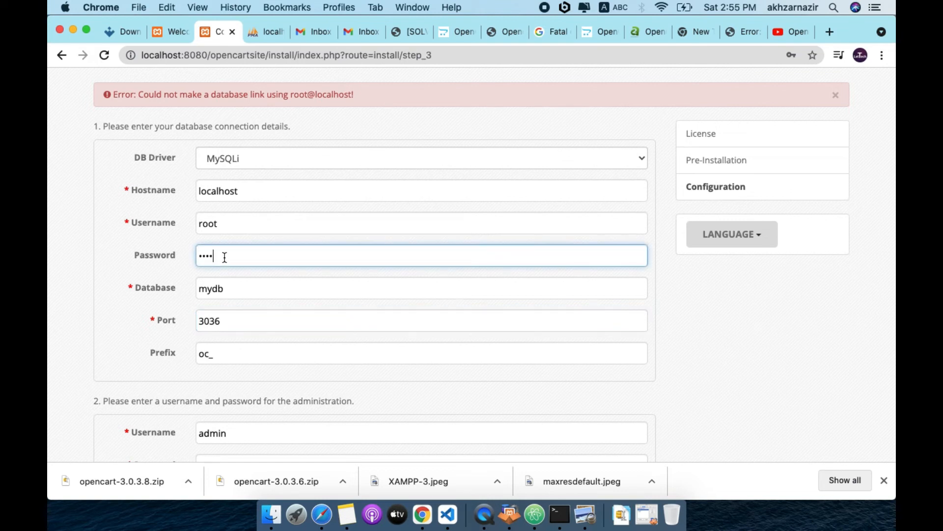
key(BackSpace)
key(BackSpace)
key(BackSpace)
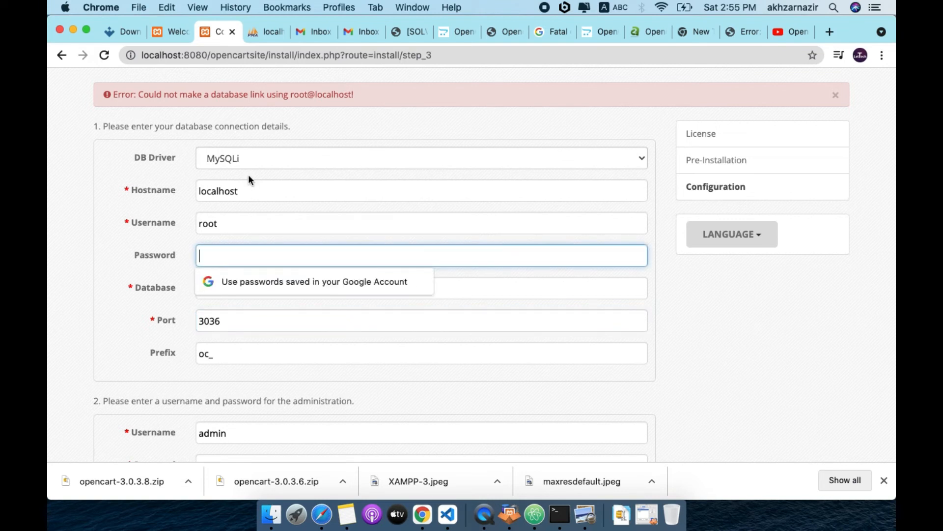
Change the database name from mydb to mynewdb
double_click(229, 190)
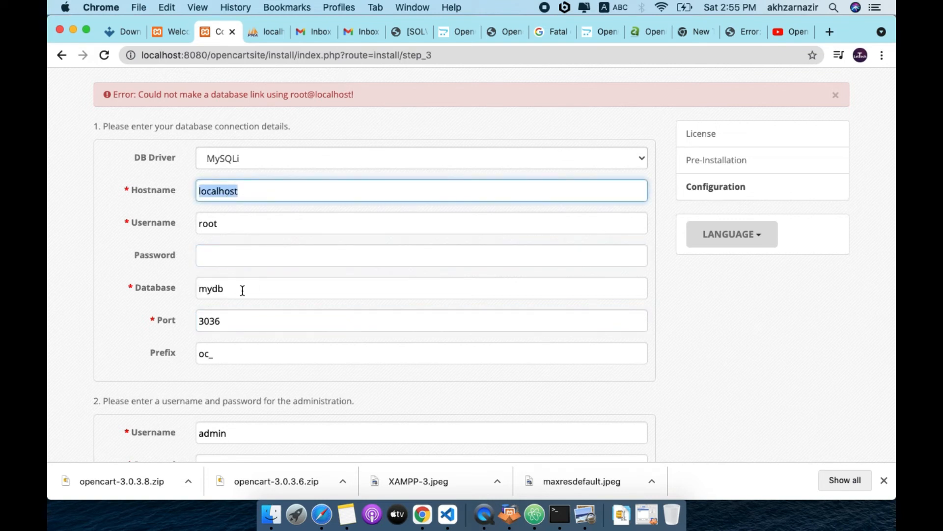
double_click(212, 290)
click(217, 288)
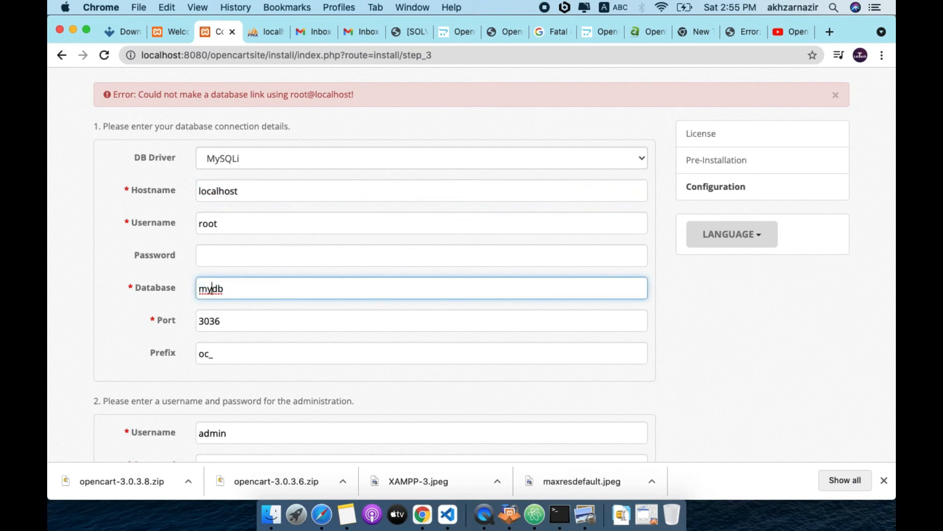
text(new)
Submit the corrected configuration and highlight the reminder to delete the installation directory
scroll(273, 353, down, 5)
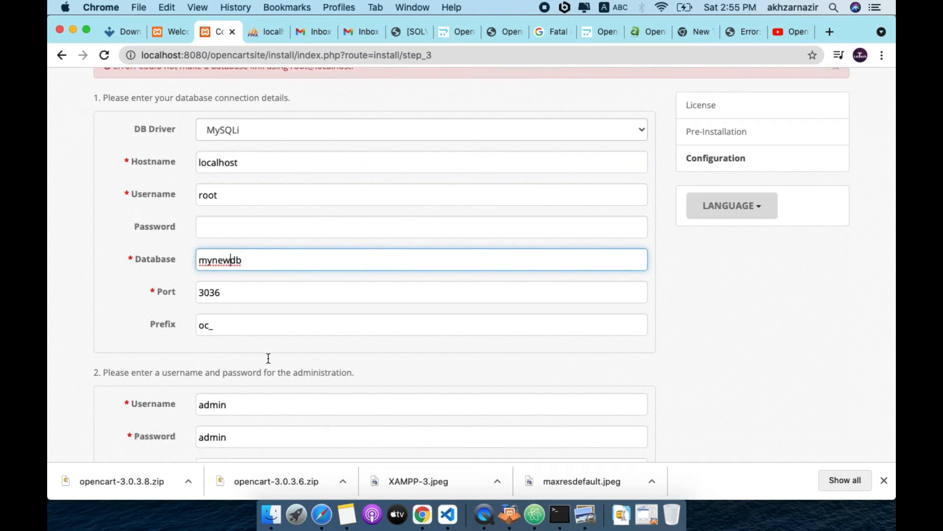
click(215, 306)
double_click(216, 306)
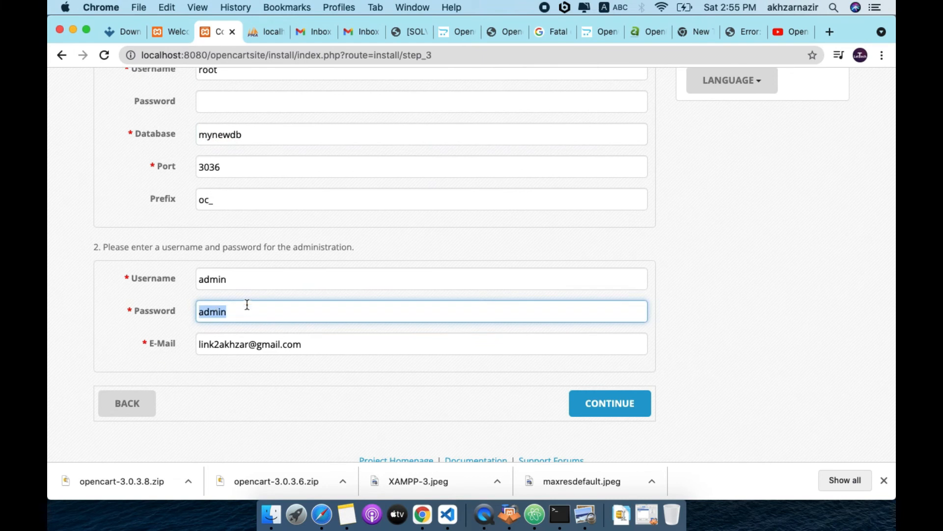
click(602, 402)
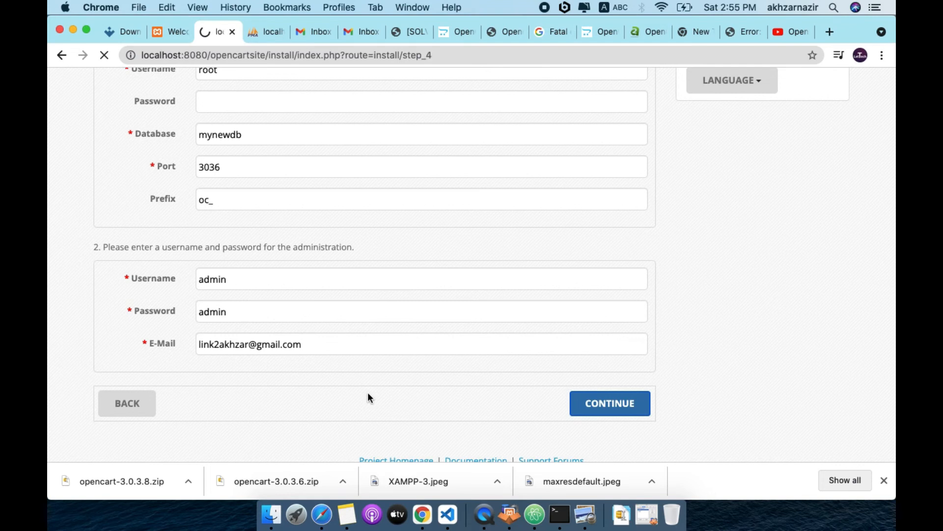
scroll(168, 304, down, 3)
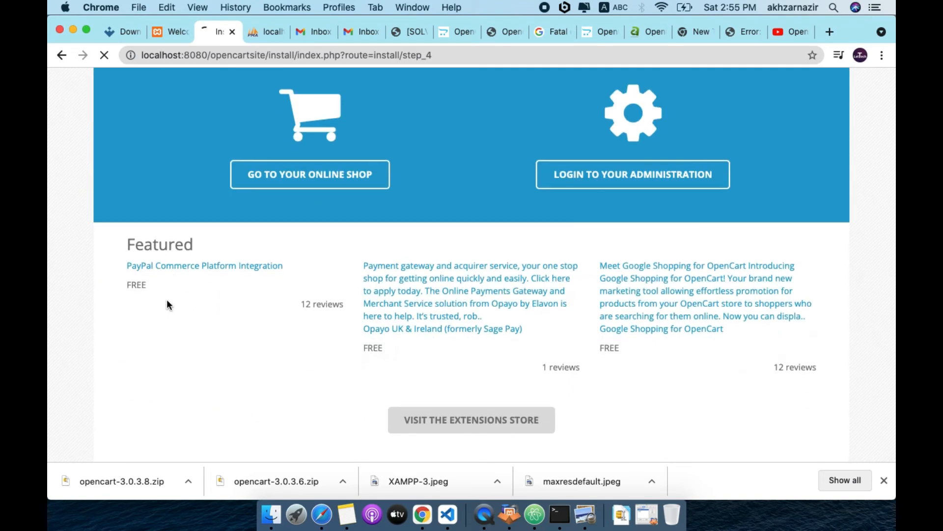
scroll(168, 304, up, 3)
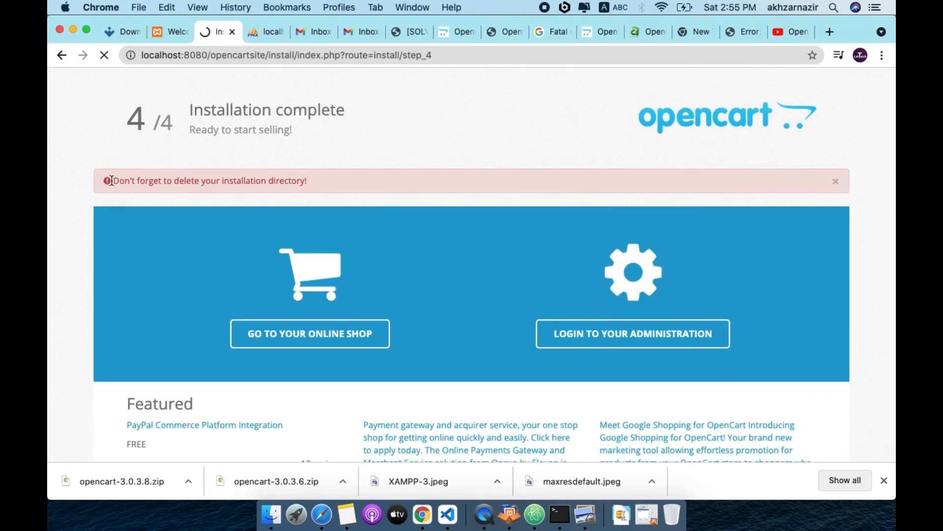
drag(112, 180, 329, 176)
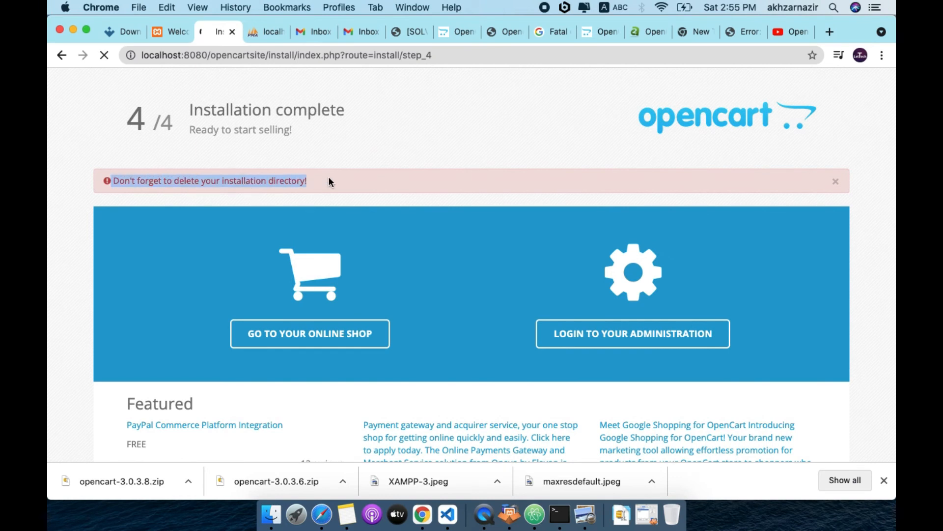
Permanently delete the install folder from lampp/htdocs/opencartsite, then return to Chrome
click(271, 515)
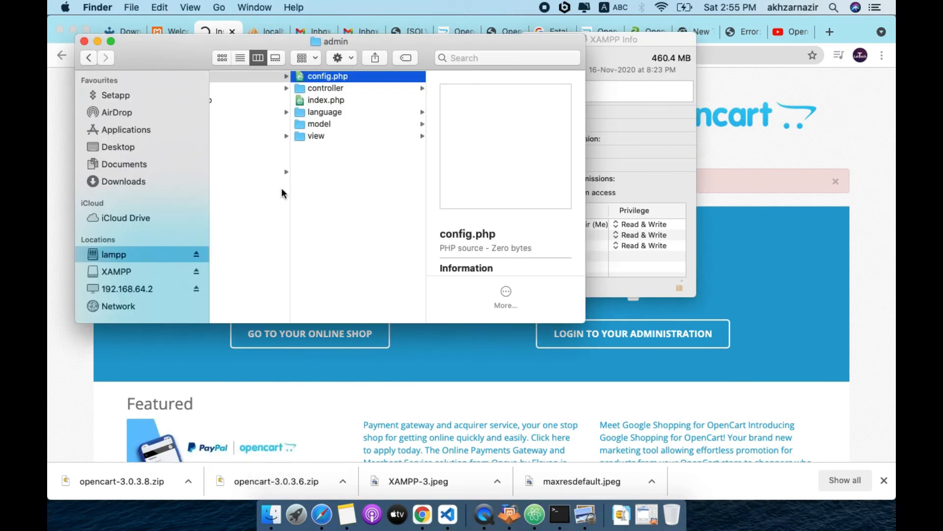
scroll(281, 191, left, 5)
scroll(282, 192, left, 3)
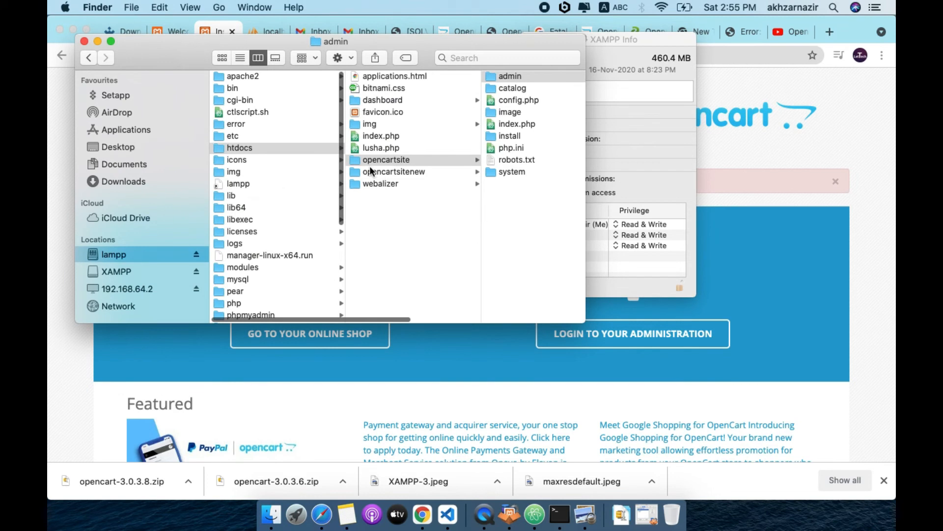
click(354, 158)
click(462, 137)
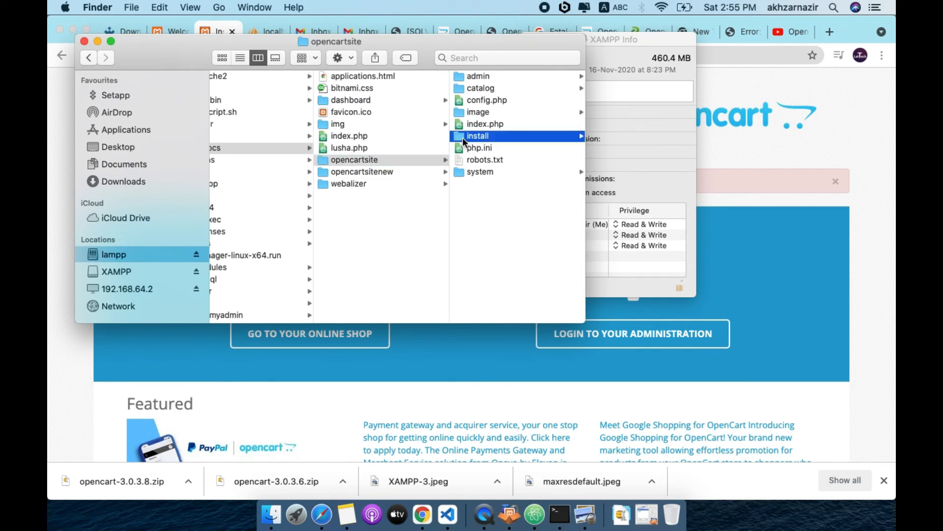
right_click(388, 138)
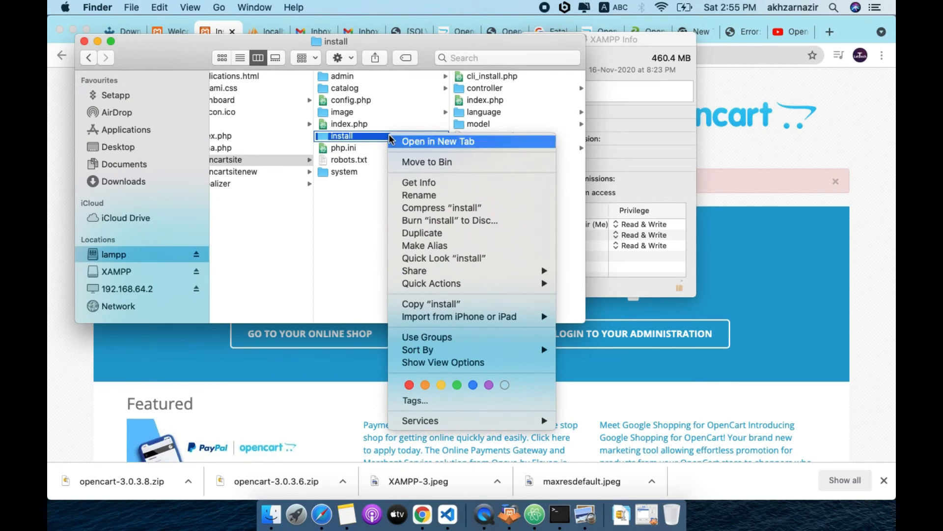
click(427, 162)
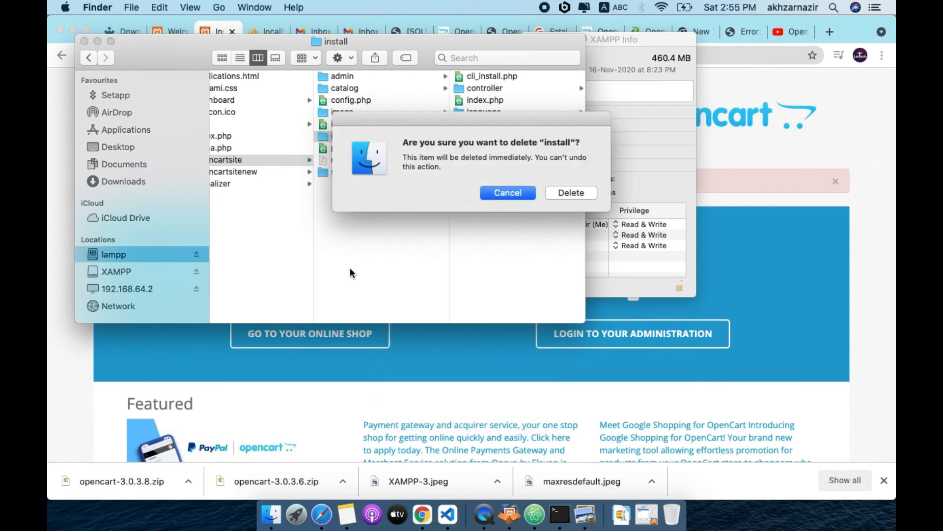
click(609, 192)
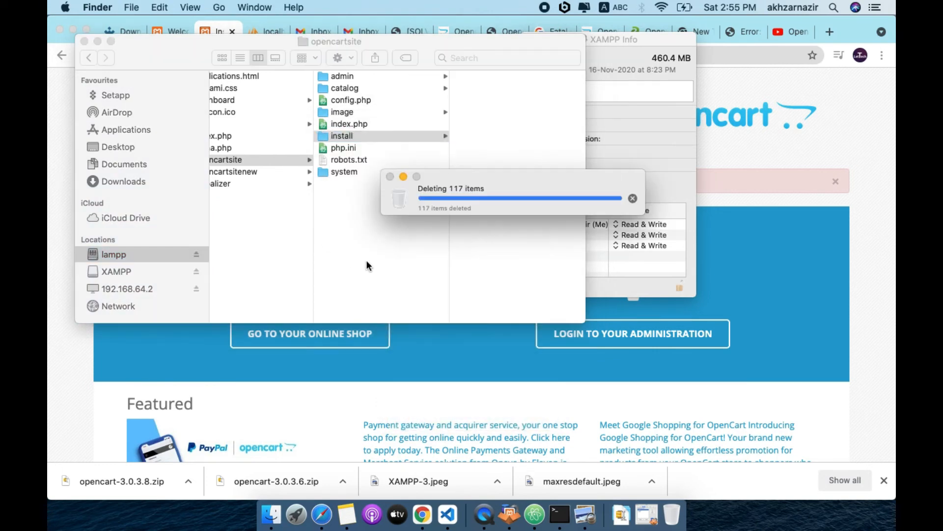
click(50, 307)
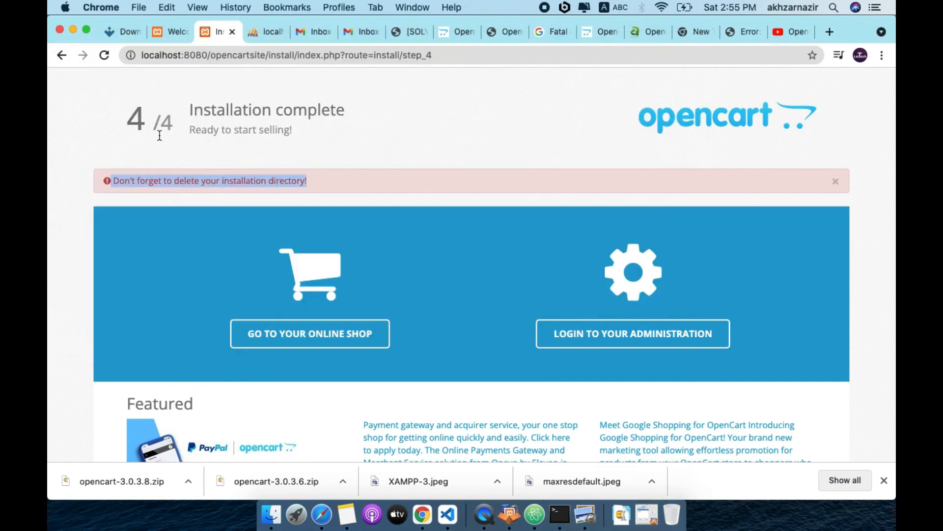
Reload the installer to confirm the 404, then load the storefront at localhost:8080/opencartsite/
click(288, 52)
key(Return)
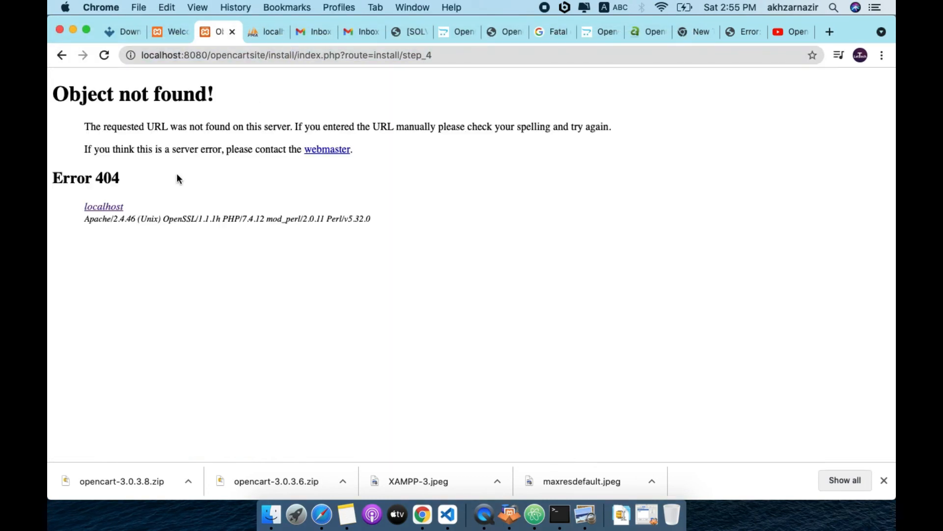
click(438, 55)
click(438, 55)
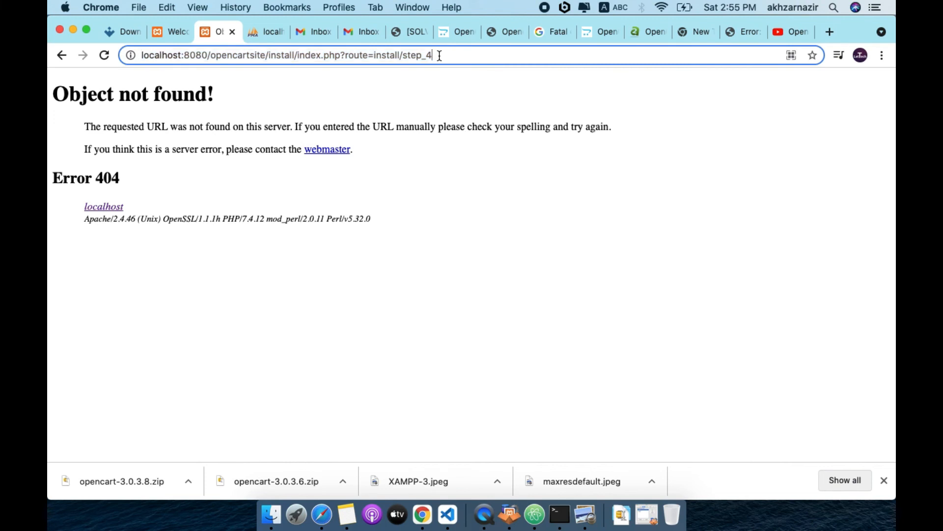
key(BackSpace)
key(BackSpace)
key(BackSpace)
key(BackSpace)
key(BackSpace)
key(BackSpace)
key(BackSpace)
key(BackSpace)
key(BackSpace)
key(BackSpace)
key(BackSpace)
key(BackSpace)
key(BackSpace)
key(BackSpace)
key(BackSpace)
key(BackSpace)
key(BackSpace)
key(BackSpace)
key(BackSpace)
key(BackSpace)
key(BackSpace)
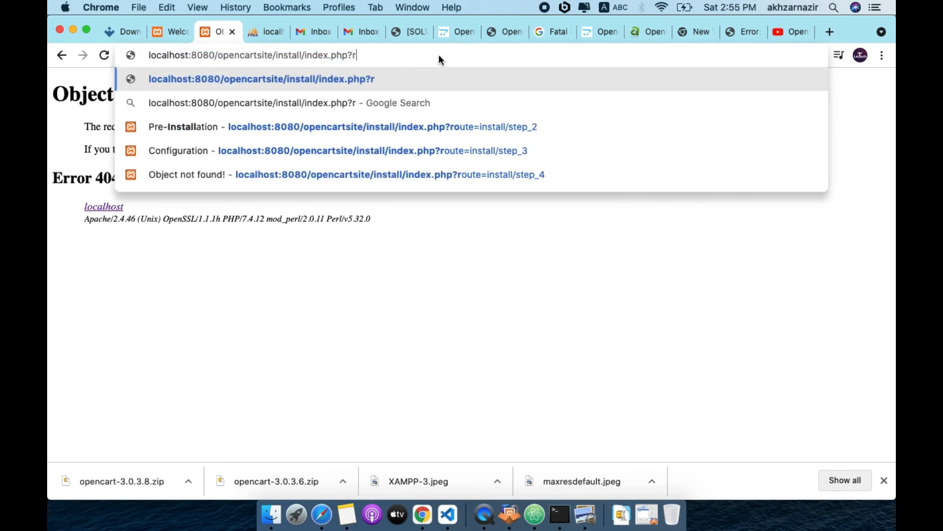
key(BackSpace)
key(BackSpace)
key(BackSpace)
key(BackSpace)
key(BackSpace)
key(BackSpace)
key(BackSpace)
key(BackSpace)
key(BackSpace)
key(BackSpace)
key(BackSpace)
key(BackSpace)
key(BackSpace)
key(BackSpace)
key(BackSpace)
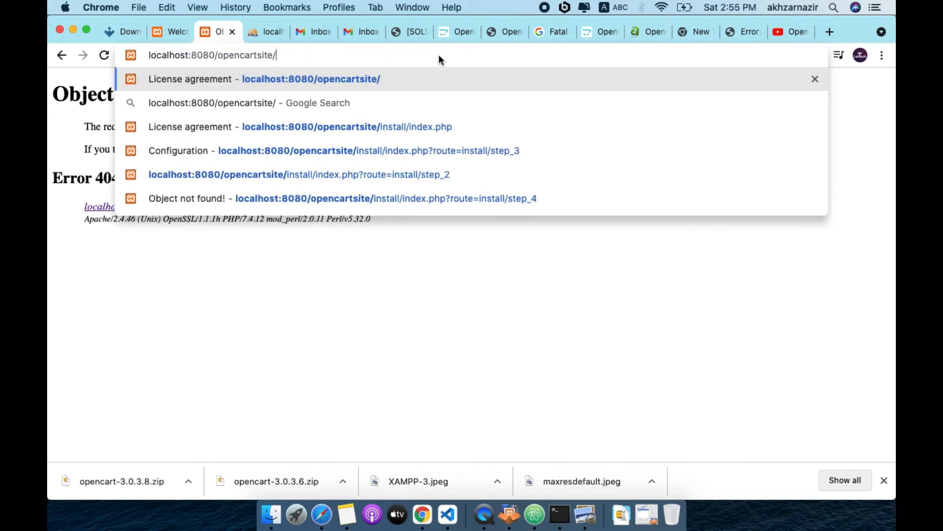
key(Return)
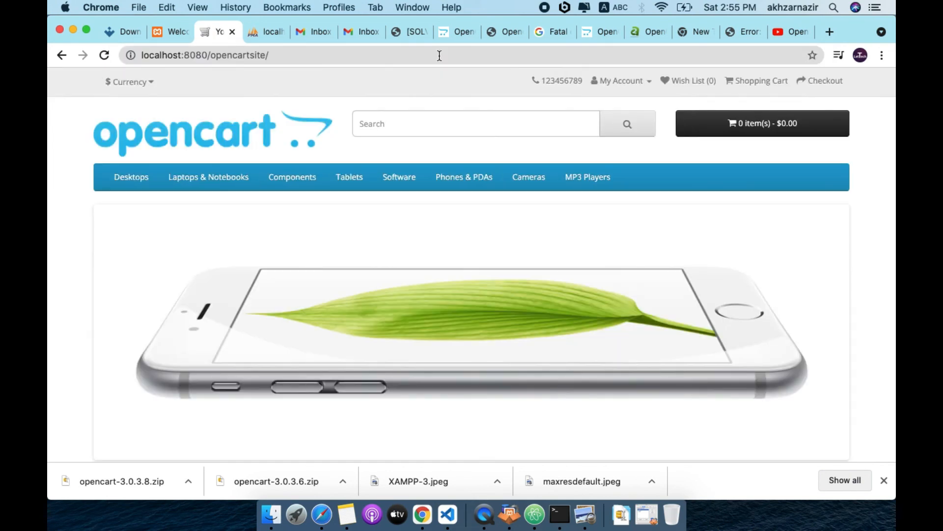
scroll(83, 349, down, 15)
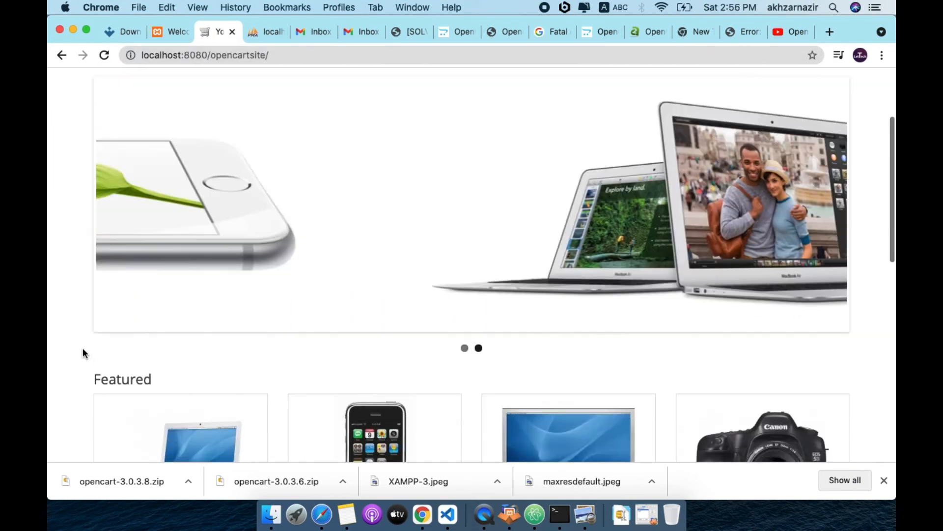
scroll(83, 353, up, 15)
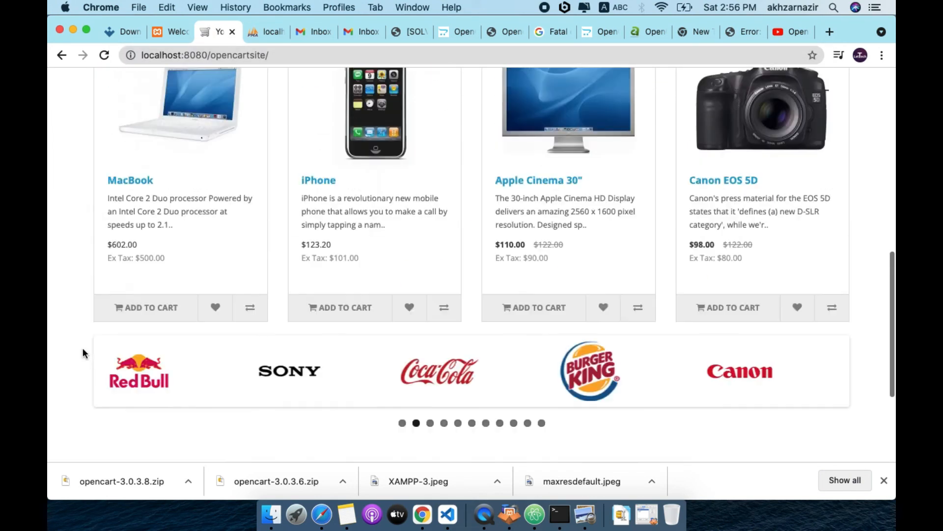
scroll(84, 352, down, 15)
In the 404 tab, load opencartsite, then go to localhost:8080/opencartsite/admin/
scroll(83, 352, up, 15)
key(super+shift+t)
double_click(259, 55)
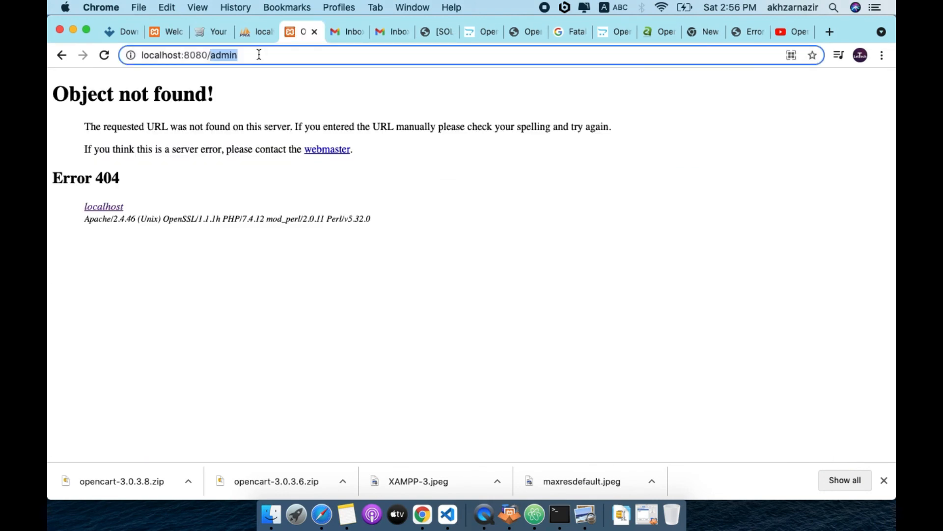
key(BackSpace)
text(ope)
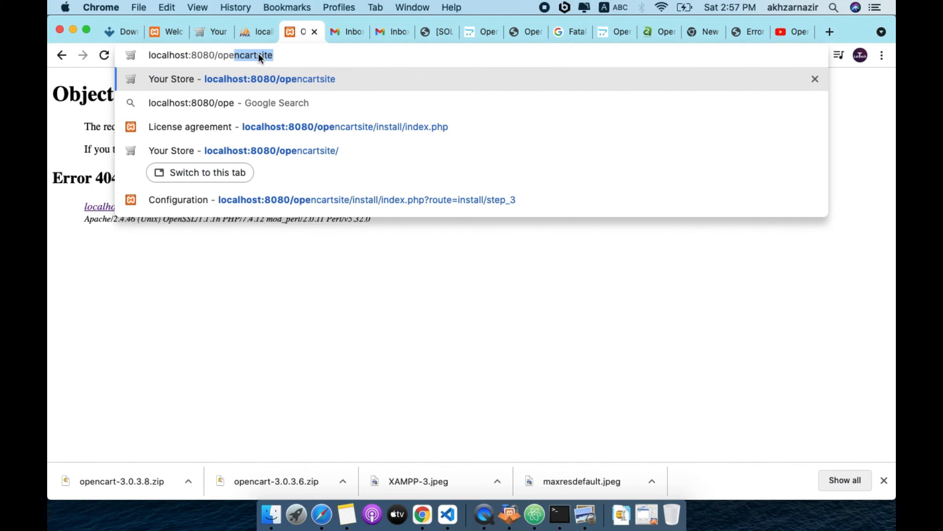
key(Return)
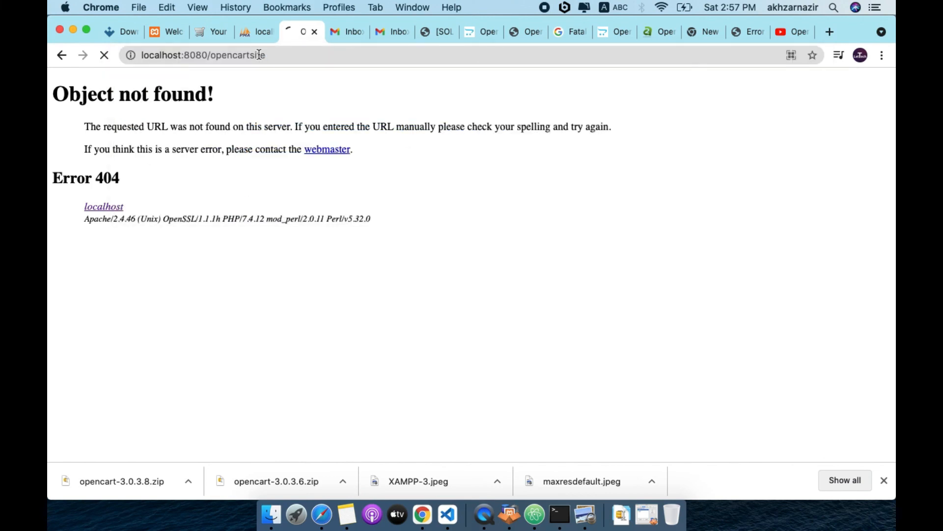
click(283, 55)
click(283, 55)
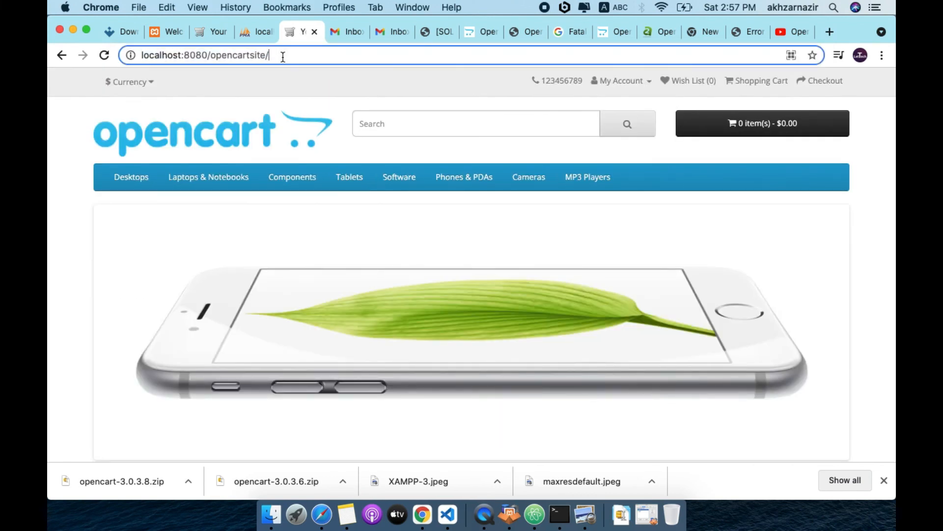
text(admin)
key(Return)
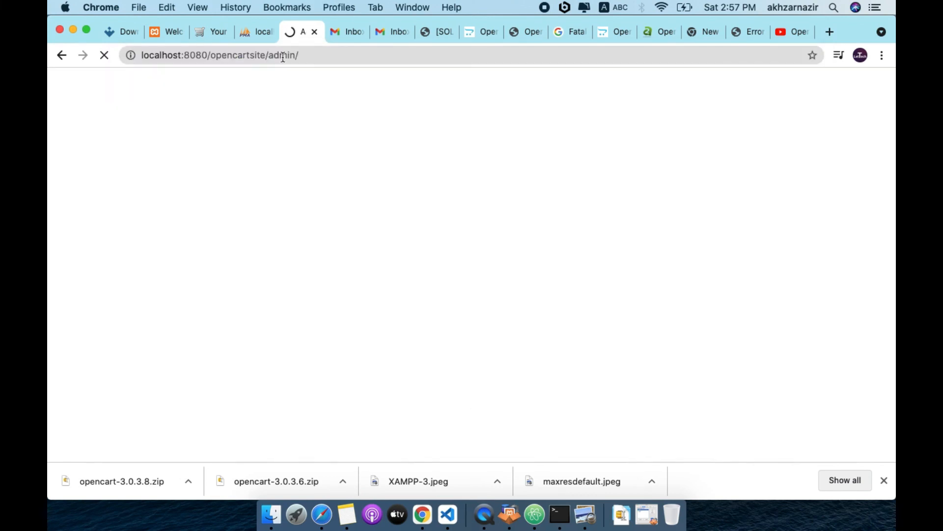
Log in with the admin username, then dismiss Chrome's breached-password warning and save-password prompt
click(423, 208)
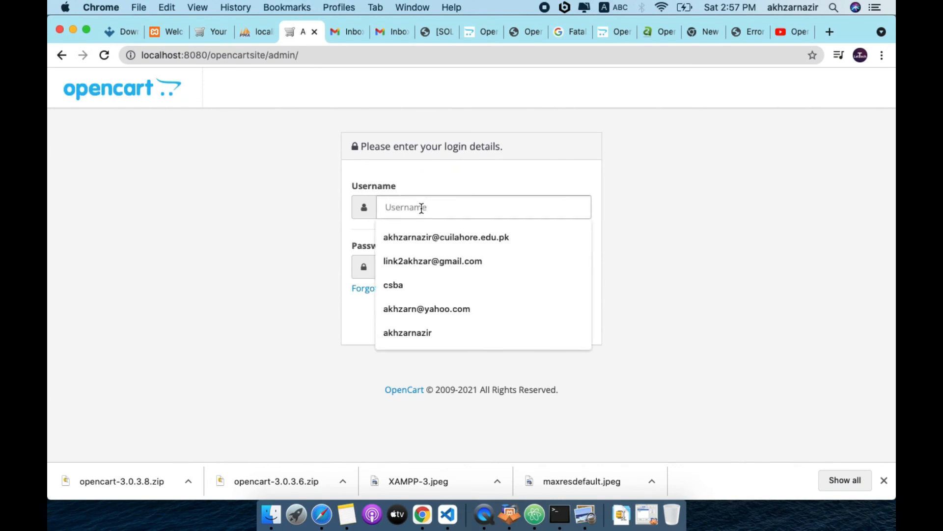
text(admin)
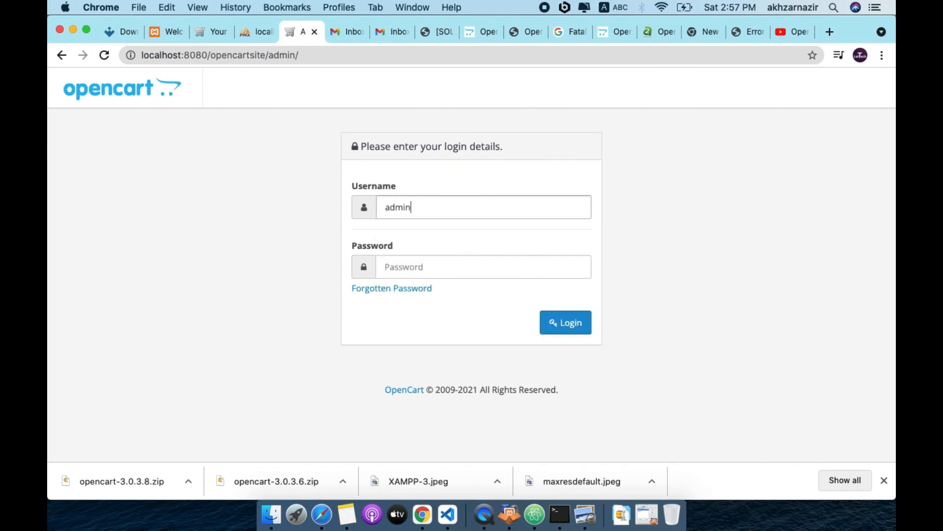
text(ad)
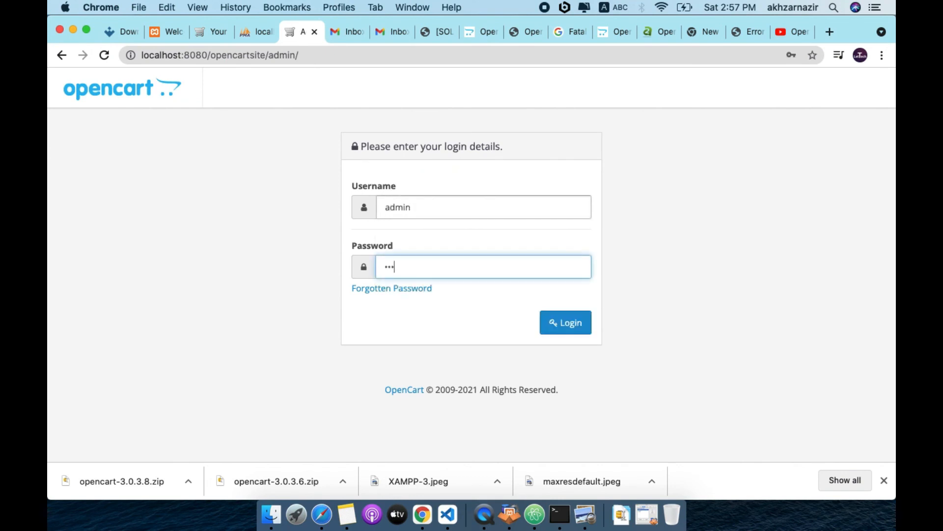
text(min)
click(565, 322)
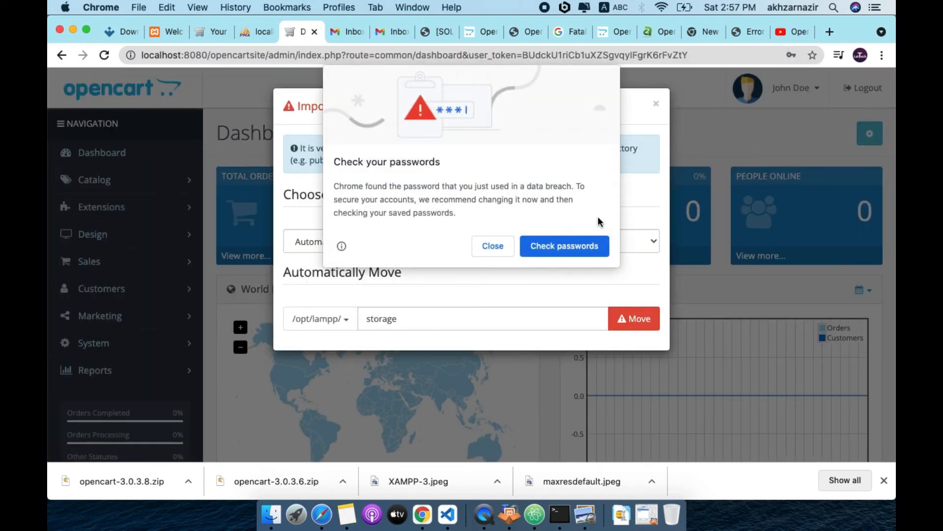
click(492, 245)
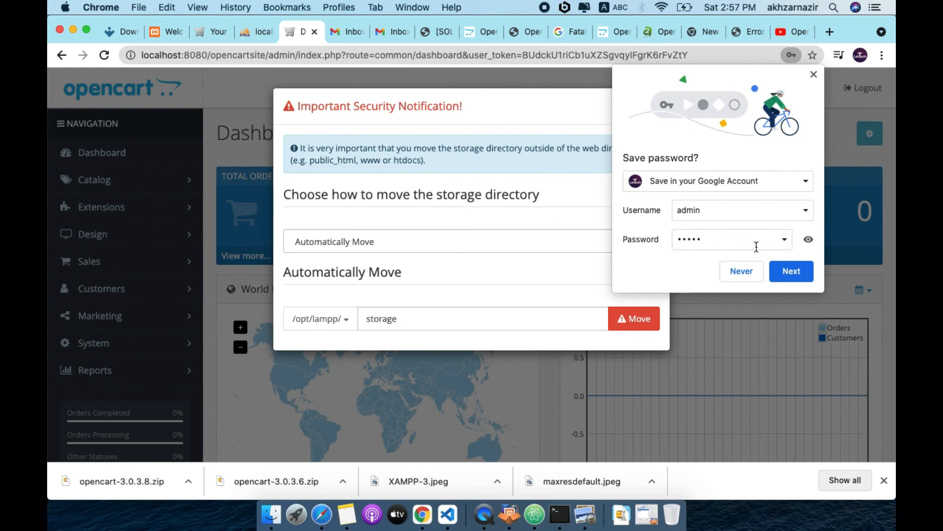
click(738, 270)
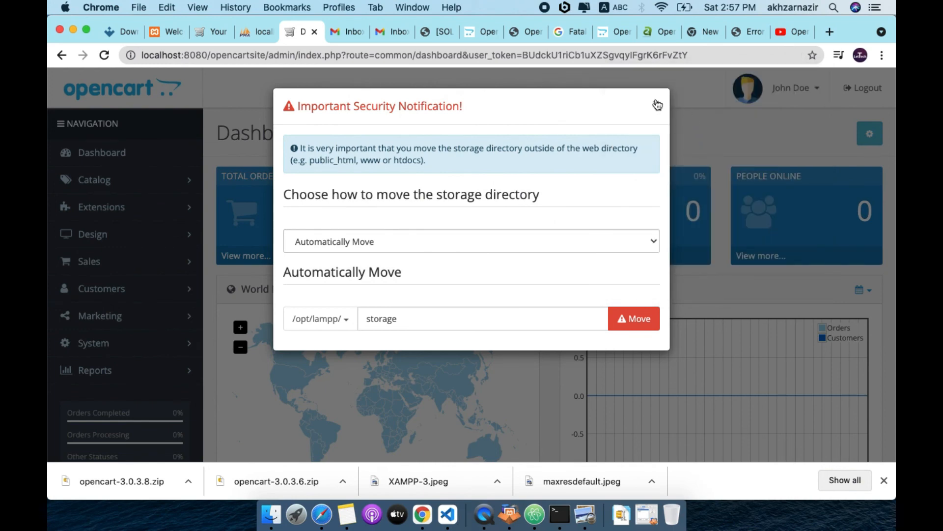